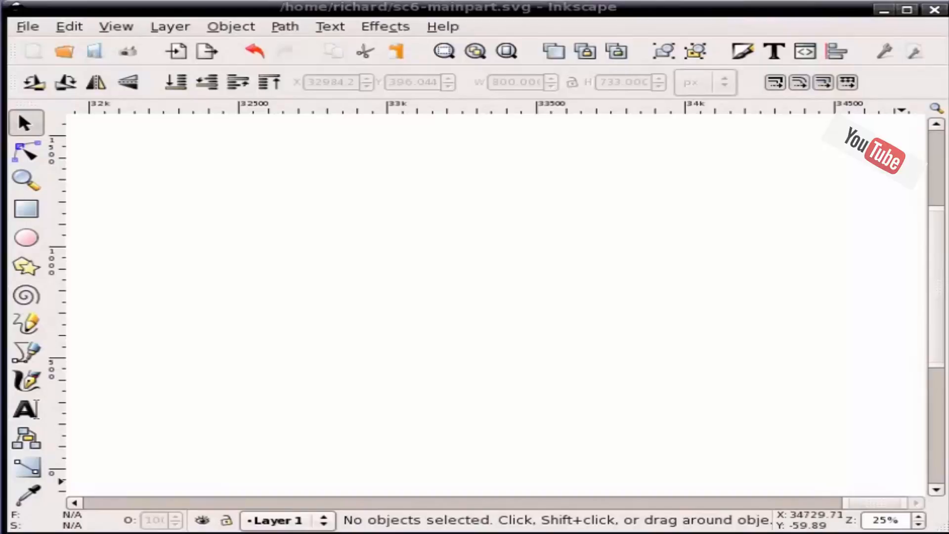
Place the child photo on the canvas and draw a rectangle about 886 by 910 px over it, leaving a deeper border below.
{"action": "left_click_drag", "start_coordinate": [947, 331], "coordinate": [488, 269]}
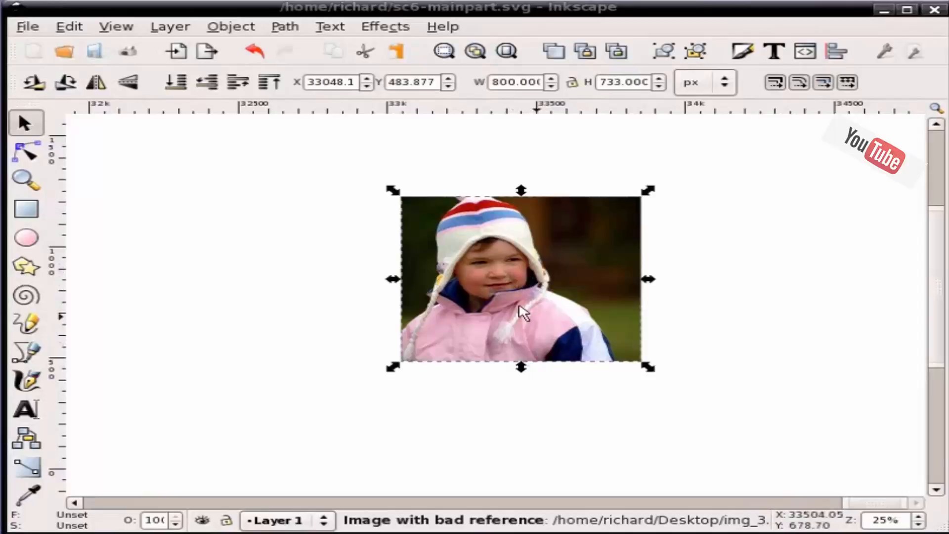
{"action": "left_click", "coordinate": [314, 289]}
{"action": "key", "text": "r"}
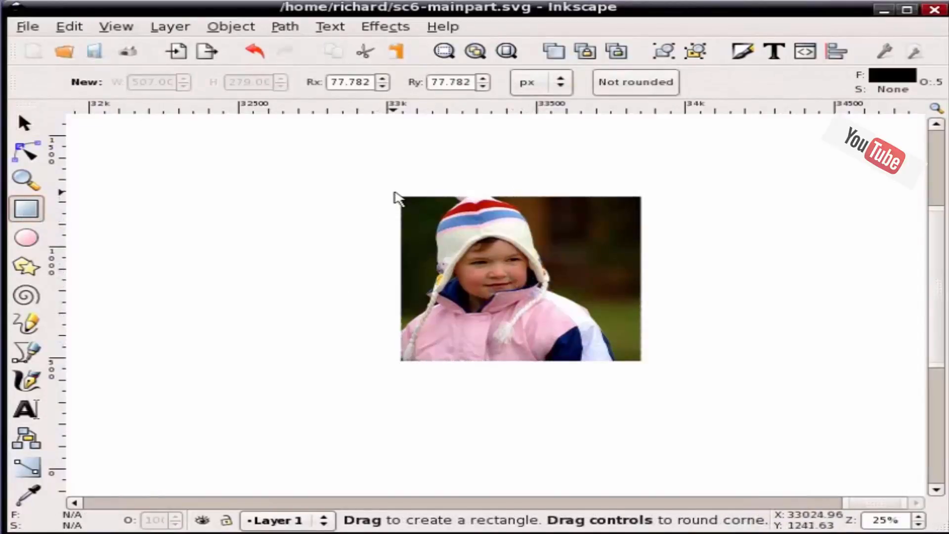
{"action": "left_click_drag", "start_coordinate": [395, 193], "coordinate": [659, 396]}
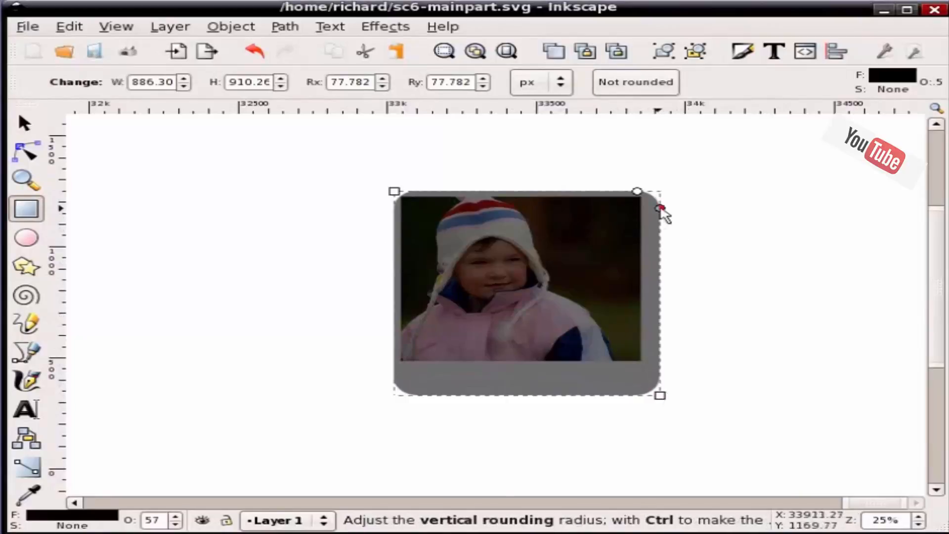
Remove the rectangle's corner rounding and shift it slightly to even out the side borders around the photo.
{"action": "left_click_drag", "start_coordinate": [660, 208], "coordinate": [661, 187]}
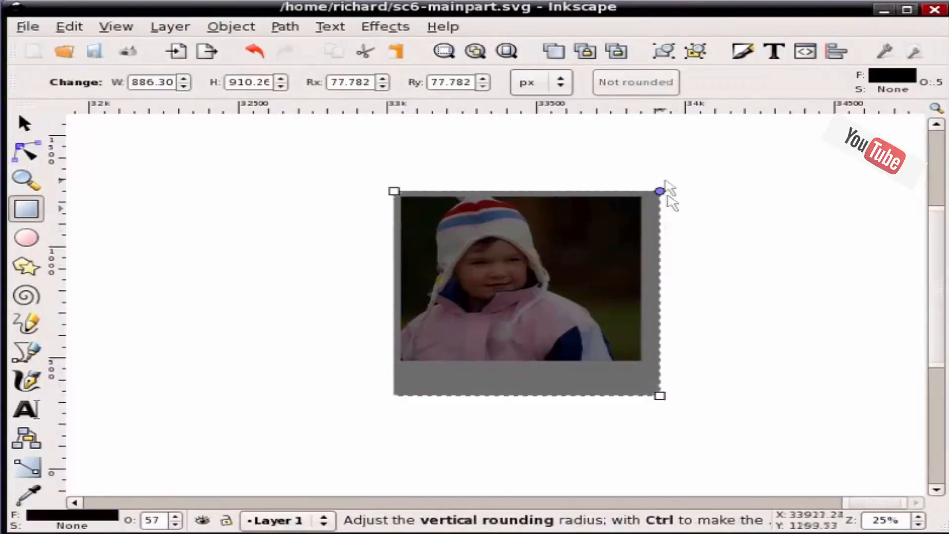
{"action": "key", "text": "s"}
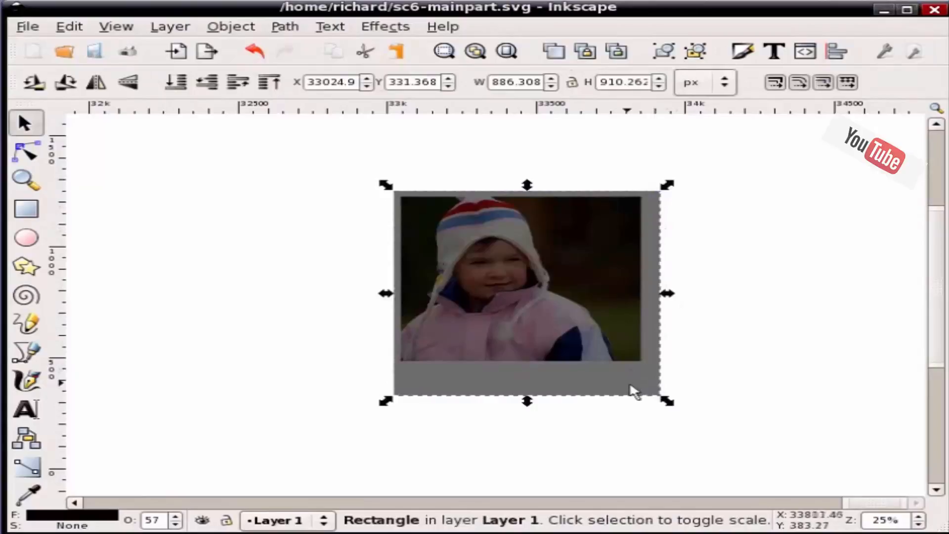
{"action": "left_click_drag", "start_coordinate": [630, 386], "coordinate": [620, 382]}
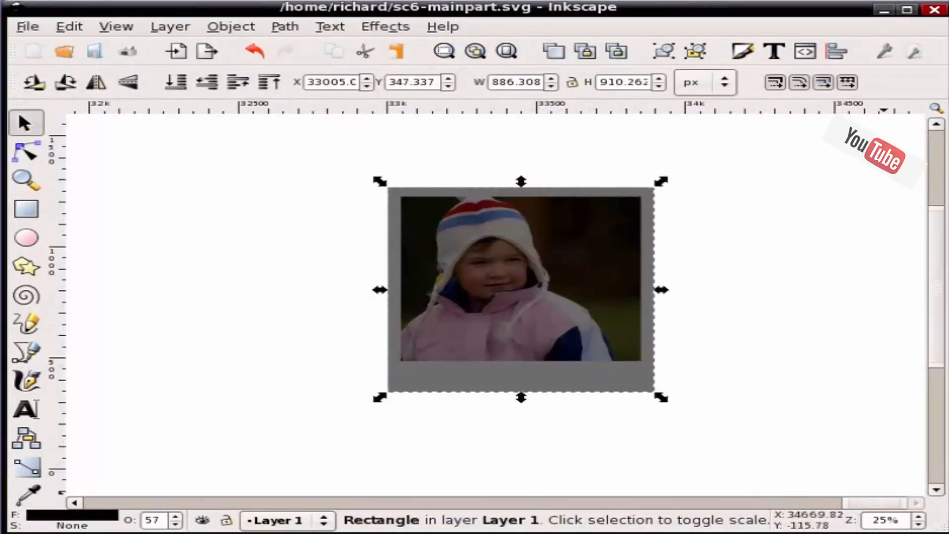
Set the rectangle's master opacity to 100% and its flat fill to light grey e7e7e7ff.
{"action": "mouse_move", "coordinate": [948, 474]}
{"action": "left_mouse_down"}
{"action": "mouse_move", "coordinate": [849, 213]}
{"action": "mouse_move", "coordinate": [779, 83]}
{"action": "mouse_move", "coordinate": [766, 64]}
{"action": "mouse_move", "coordinate": [743, 66]}
{"action": "left_mouse_up"}
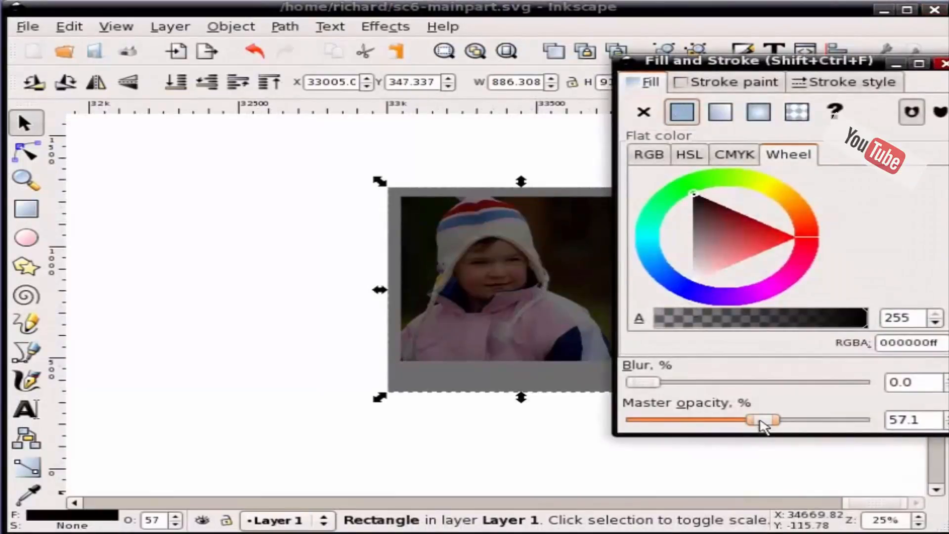
{"action": "left_click_drag", "start_coordinate": [764, 426], "coordinate": [854, 419]}
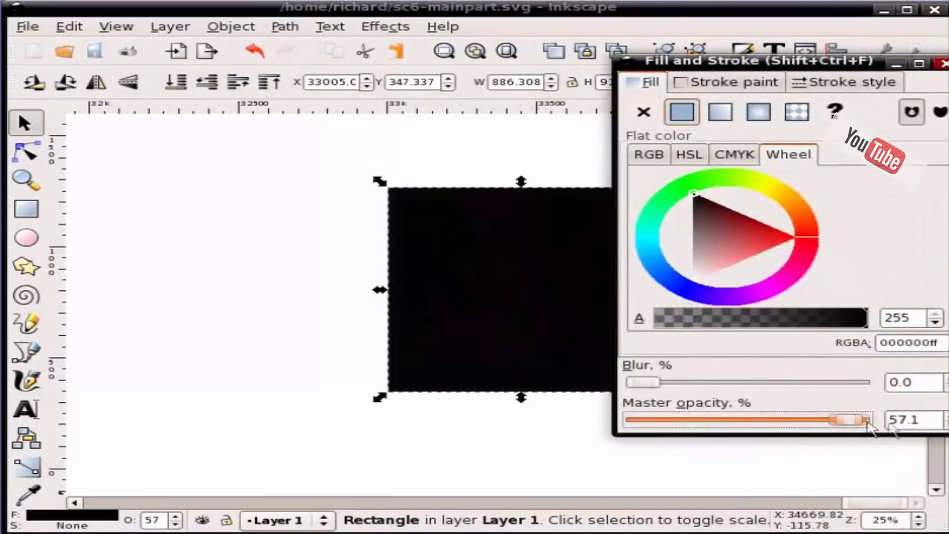
{"action": "left_click", "coordinate": [694, 265]}
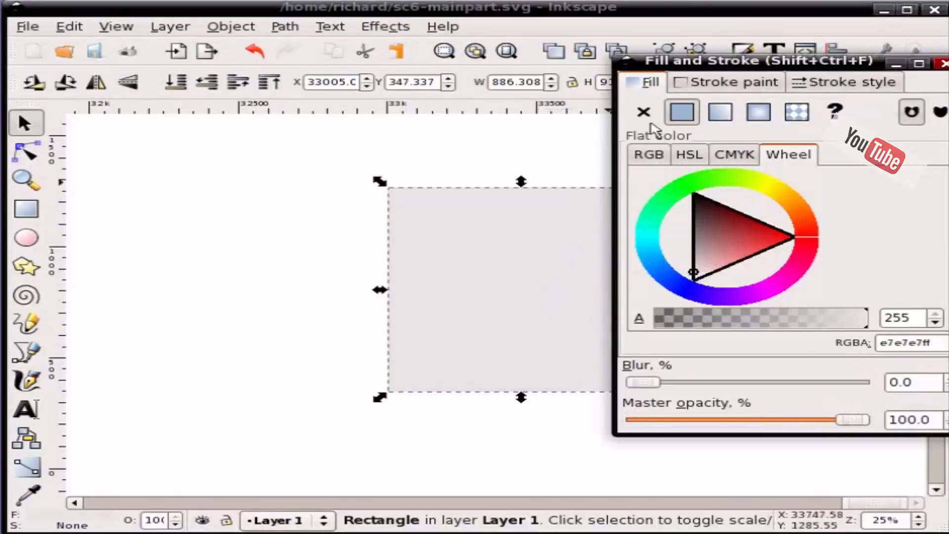
{"action": "left_click_drag", "start_coordinate": [671, 63], "coordinate": [948, 170]}
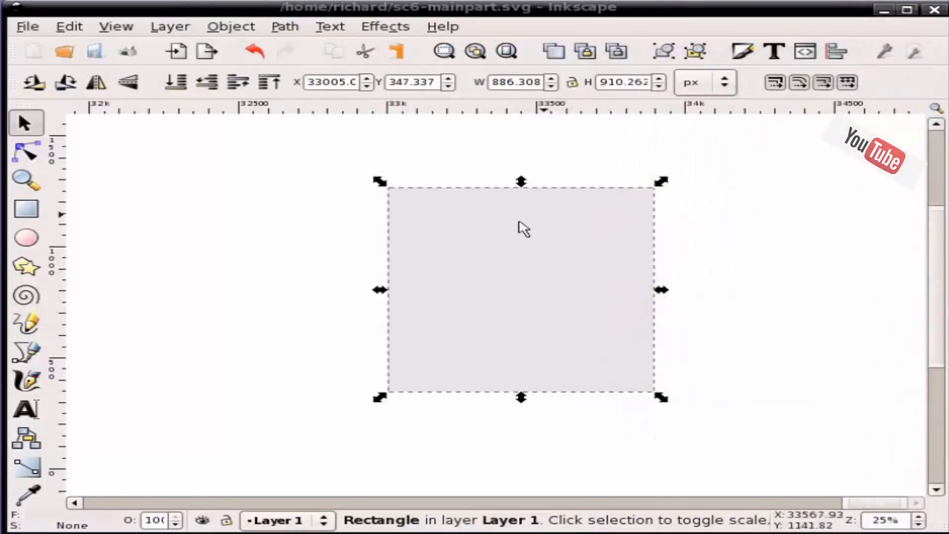
Send the light grey rectangle to the back so it frames the photo, and deselect it.
{"action": "left_click", "coordinate": [519, 222]}
{"action": "key", "text": "End"}
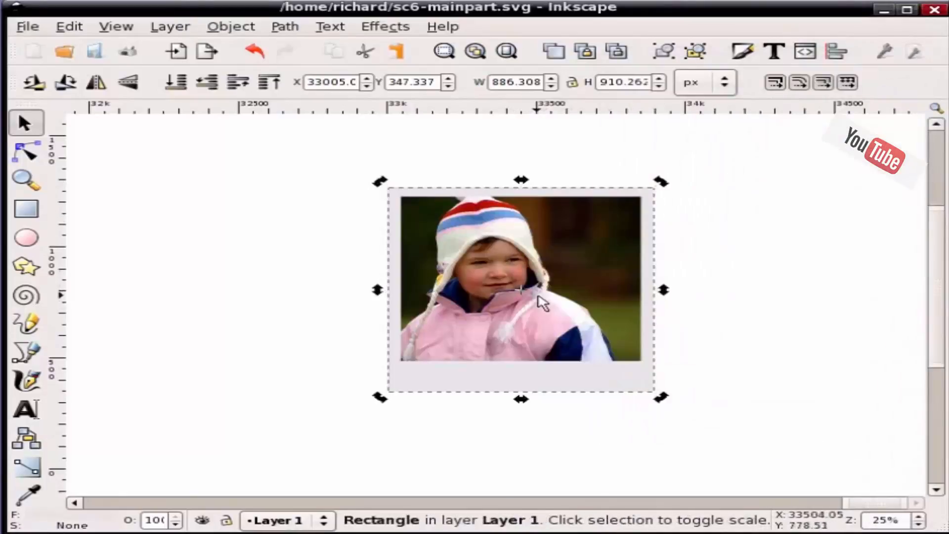
{"action": "left_click", "coordinate": [708, 359]}
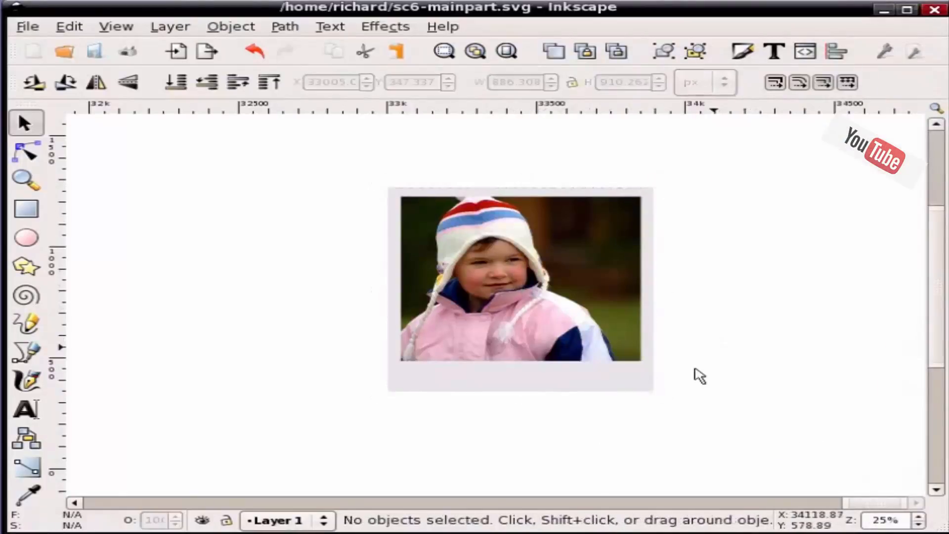
Duplicate the light grey frame rectangle and fill the copy with black, 000000ff.
{"action": "left_click", "coordinate": [498, 392]}
{"action": "key", "text": "ctrl"}
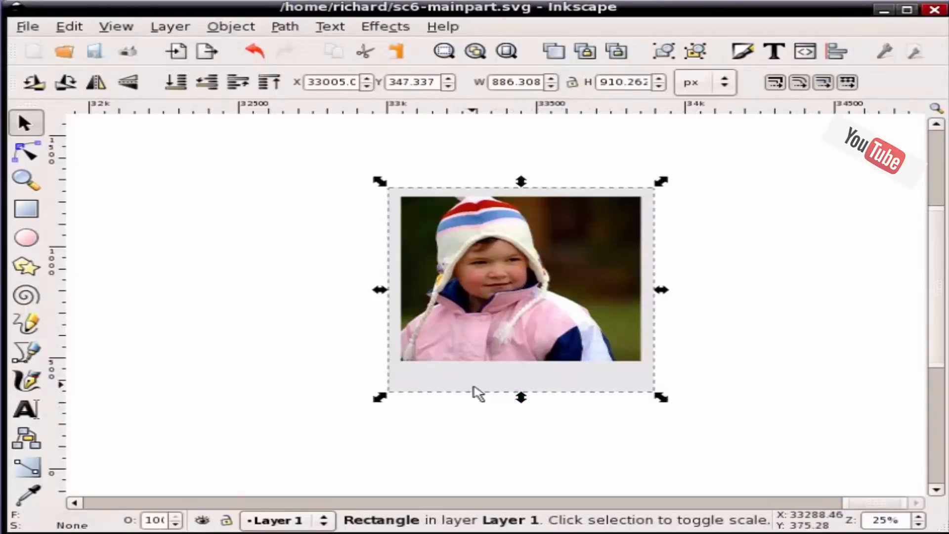
{"action": "key", "text": "ctrl"}
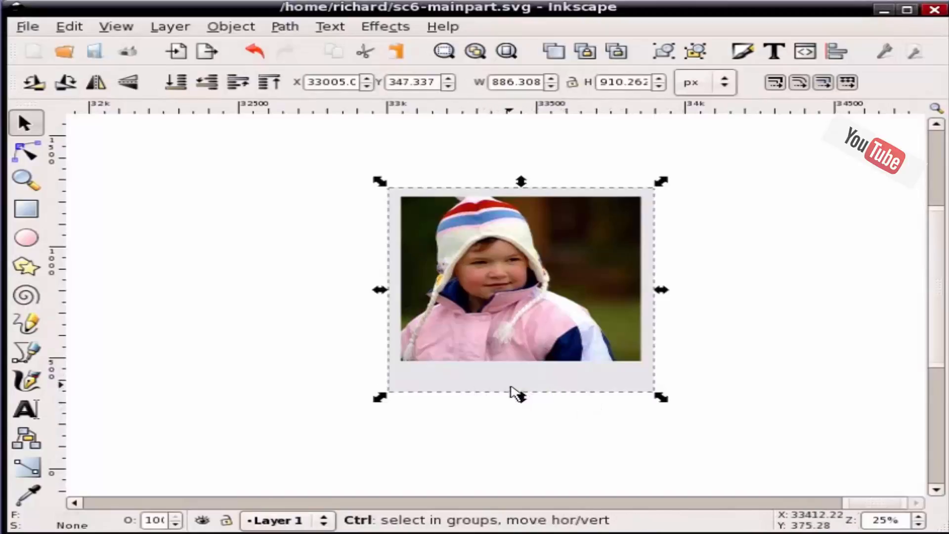
{"action": "key", "text": "ctrl+d"}
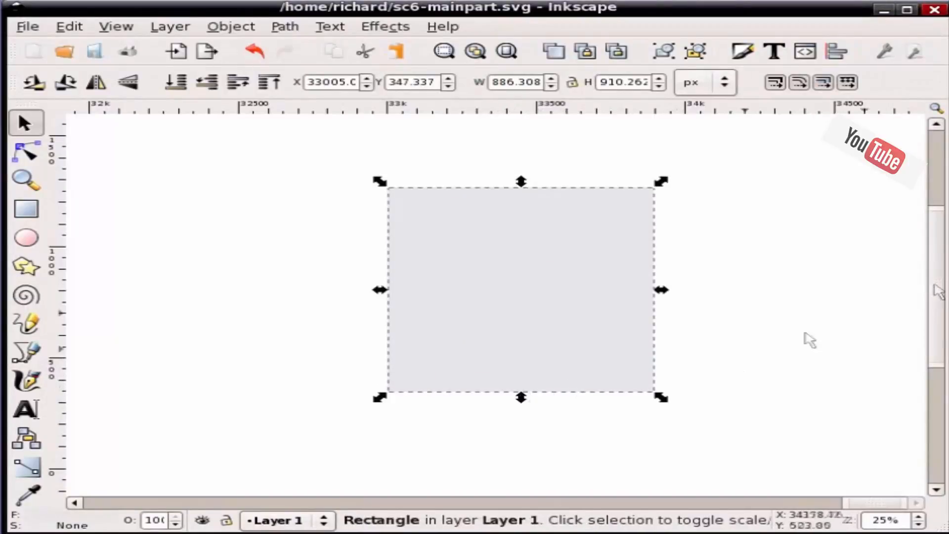
{"action": "left_click_drag", "start_coordinate": [945, 129], "coordinate": [683, 124]}
{"action": "left_click_drag", "start_coordinate": [633, 312], "coordinate": [622, 254]}
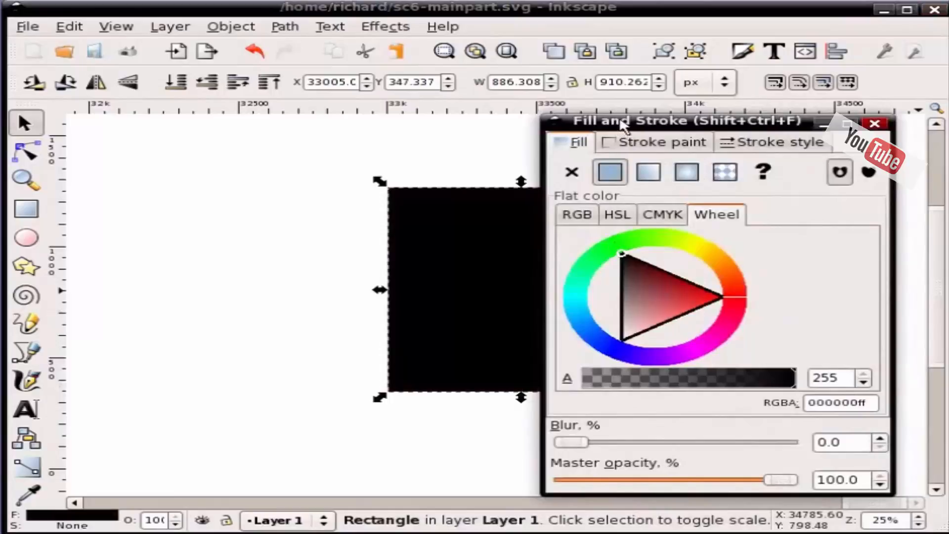
{"action": "left_click_drag", "start_coordinate": [702, 129], "coordinate": [948, 138]}
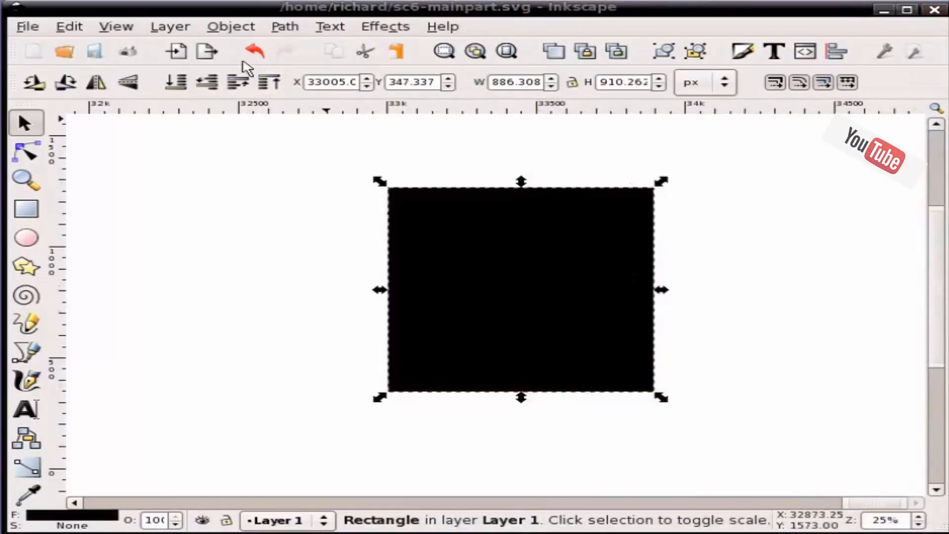
Convert the black rectangle to a path and insert a node at the middle of its bottom edge.
{"action": "left_click", "coordinate": [279, 27]}
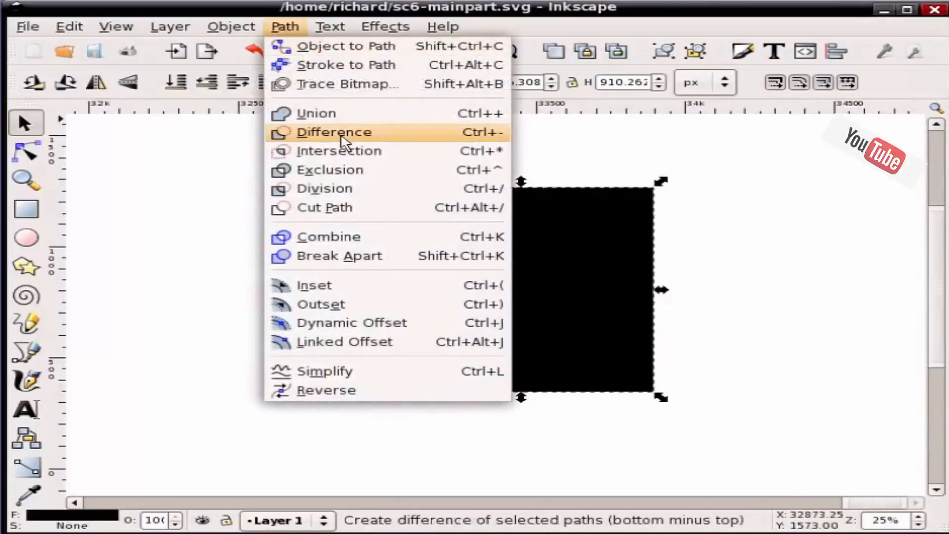
{"action": "left_click", "coordinate": [336, 47]}
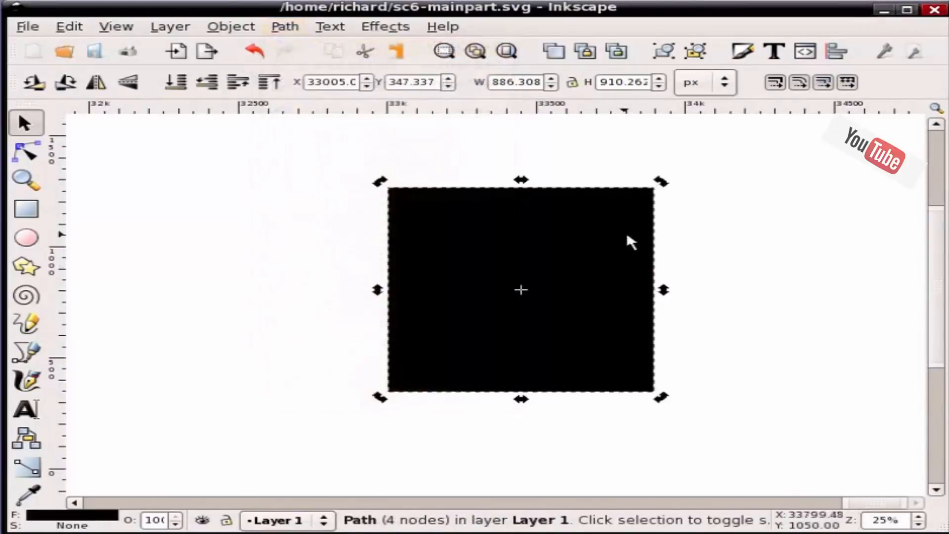
{"action": "key", "text": "F2"}
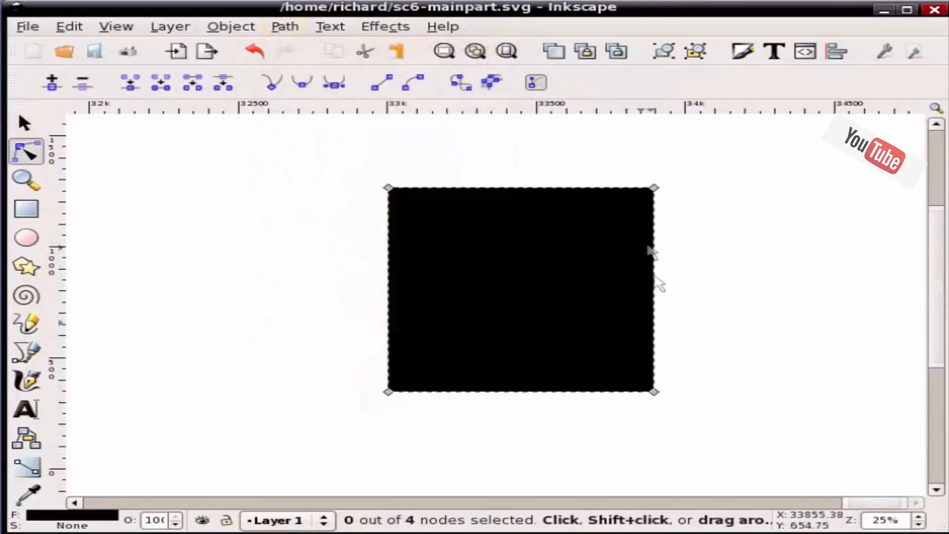
{"action": "left_click", "coordinate": [519, 393]}
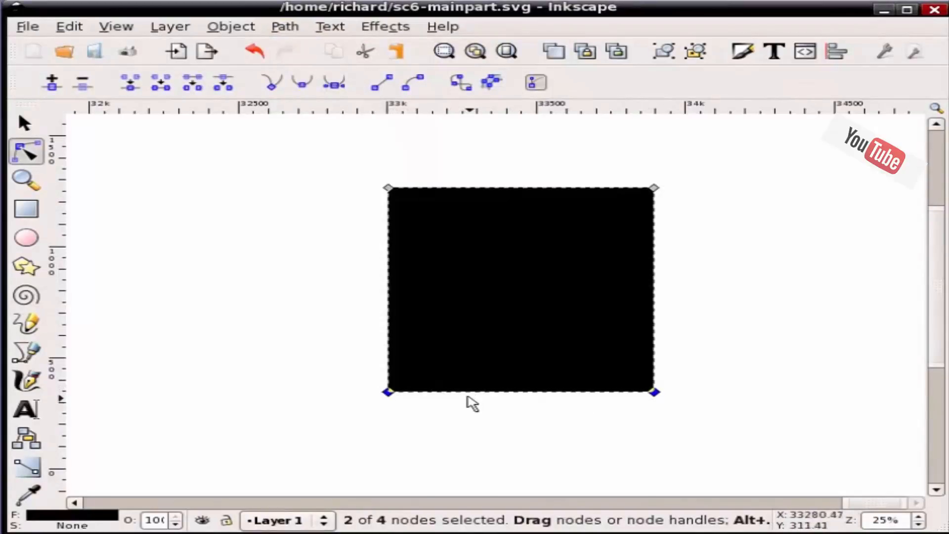
{"action": "left_click", "coordinate": [51, 83]}
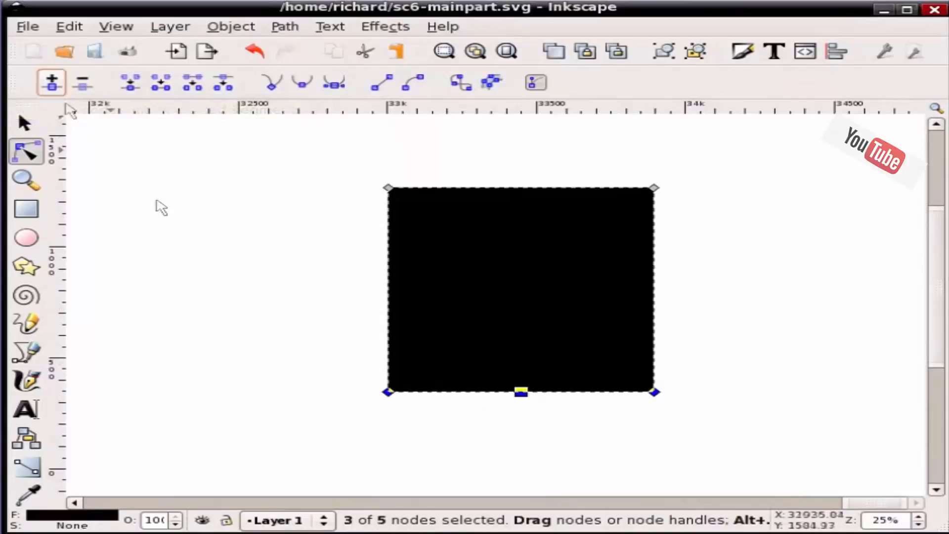
Make the new middle node on the black path's bottom edge symmetric.
{"action": "left_click", "coordinate": [490, 437]}
{"action": "left_click", "coordinate": [521, 392]}
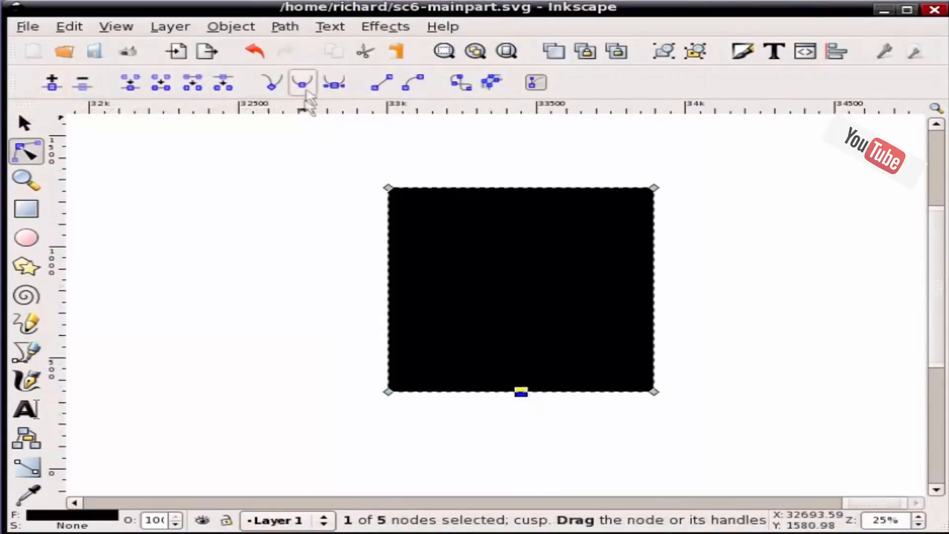
{"action": "left_click", "coordinate": [341, 85]}
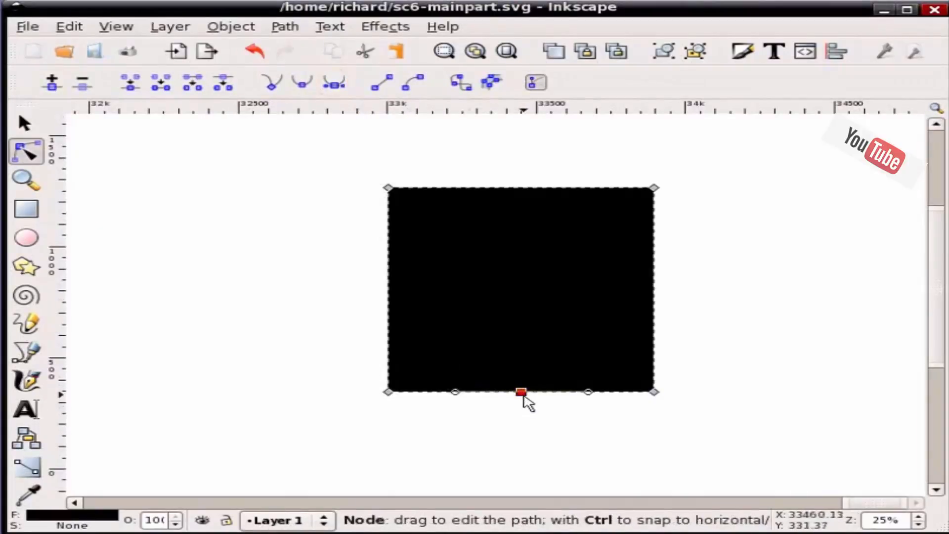
Raise the middle node slightly to bow the bottom edge inward, and lower all three bottom nodes together a little.
{"action": "key", "text": "ctrl"}
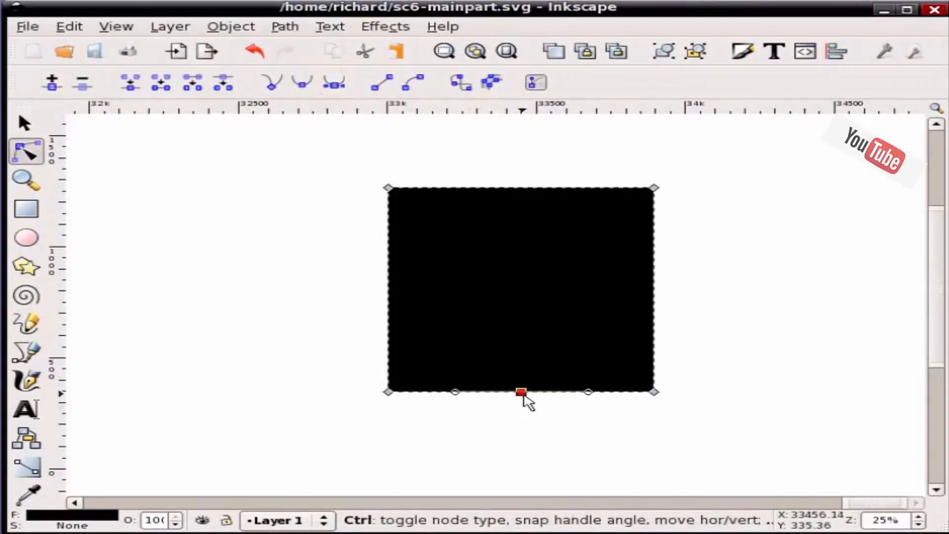
{"action": "left_click_drag", "start_coordinate": [522, 394], "coordinate": [524, 389]}
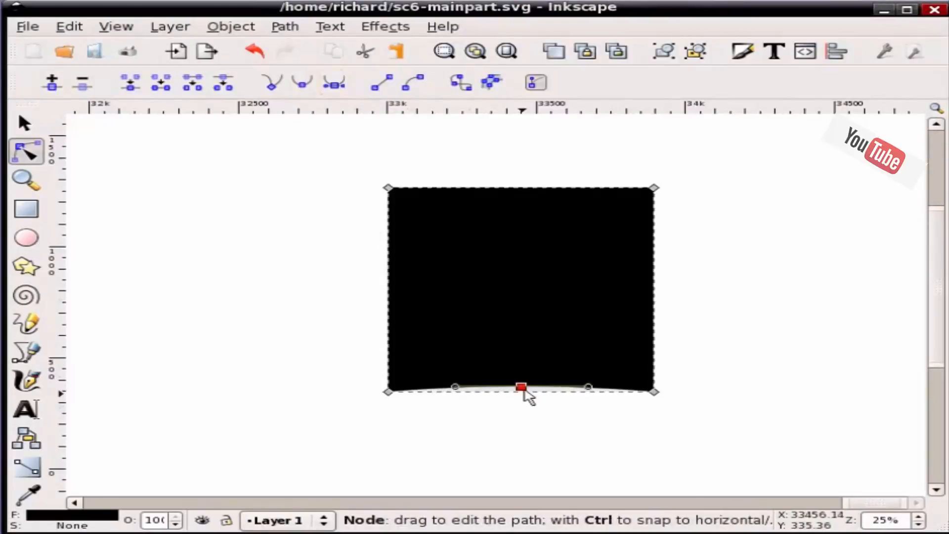
{"action": "left_click", "coordinate": [531, 429]}
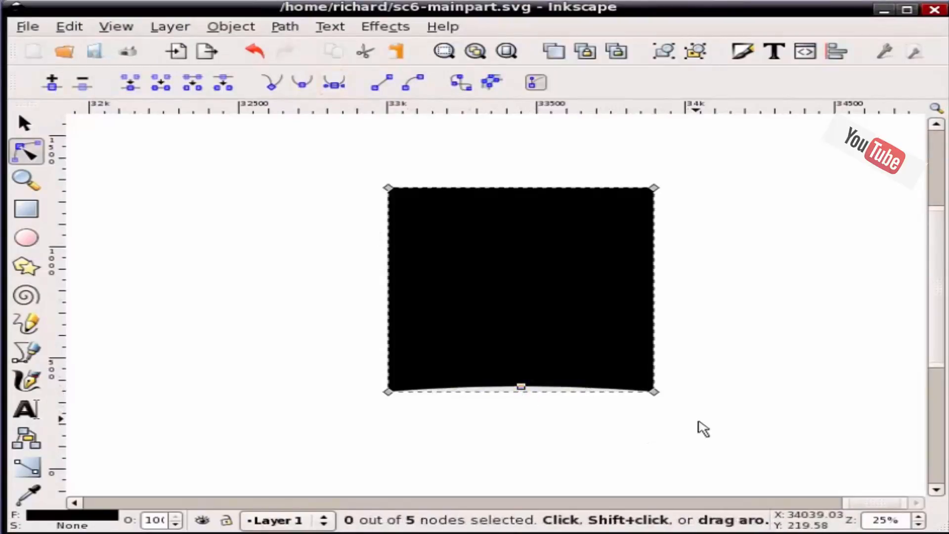
{"action": "left_click_drag", "start_coordinate": [698, 422], "coordinate": [360, 389]}
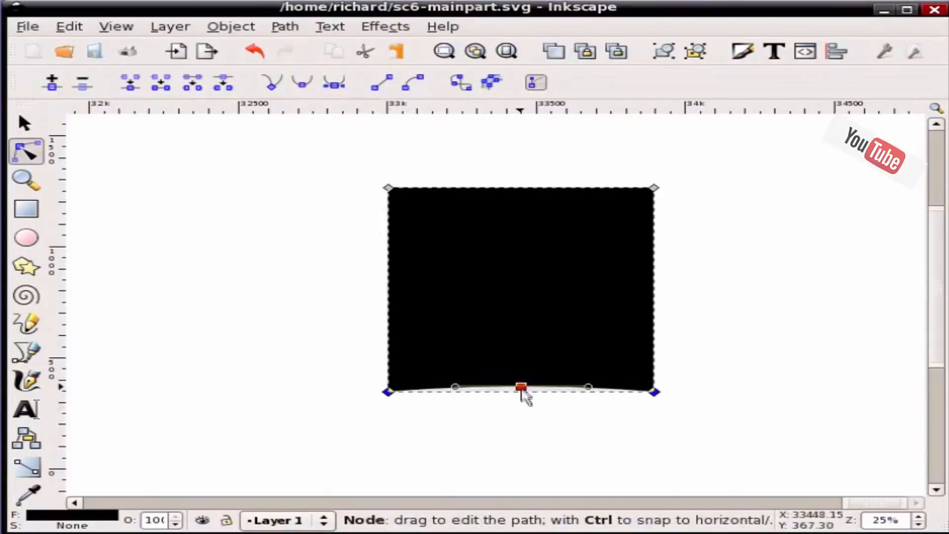
{"action": "left_click_drag", "start_coordinate": [521, 391], "coordinate": [522, 399]}
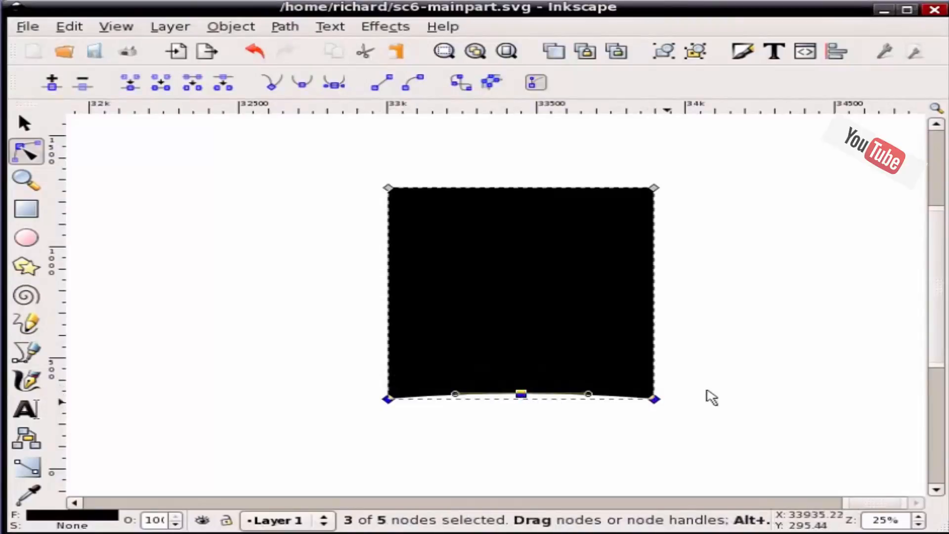
Lower the black path's master opacity to about 21%.
{"action": "key", "text": "ctrl+shift+f"}
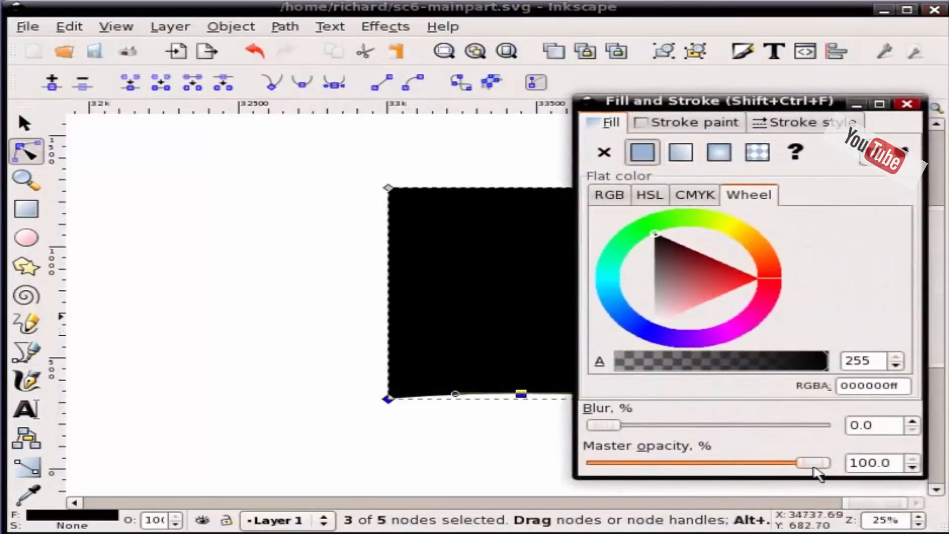
{"action": "left_click_drag", "start_coordinate": [813, 463], "coordinate": [692, 463]}
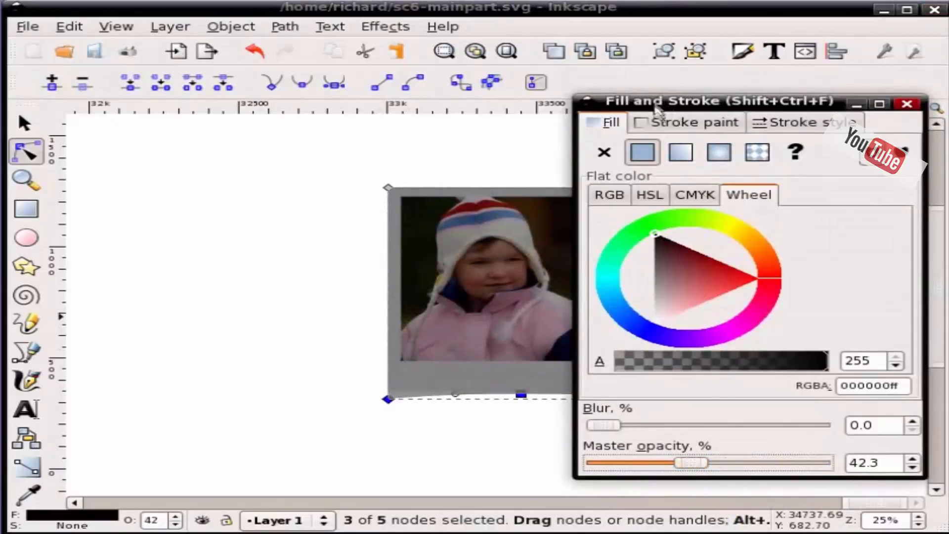
{"action": "mouse_move", "coordinate": [657, 110]}
{"action": "left_mouse_down"}
{"action": "mouse_move", "coordinate": [803, 118]}
{"action": "mouse_move", "coordinate": [768, 115]}
{"action": "left_mouse_up"}
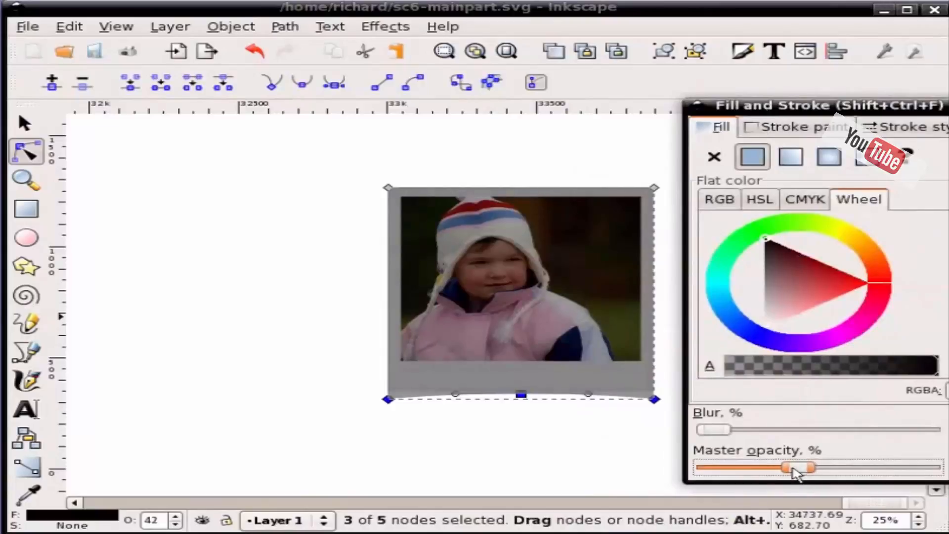
{"action": "left_click_drag", "start_coordinate": [793, 469], "coordinate": [752, 472]}
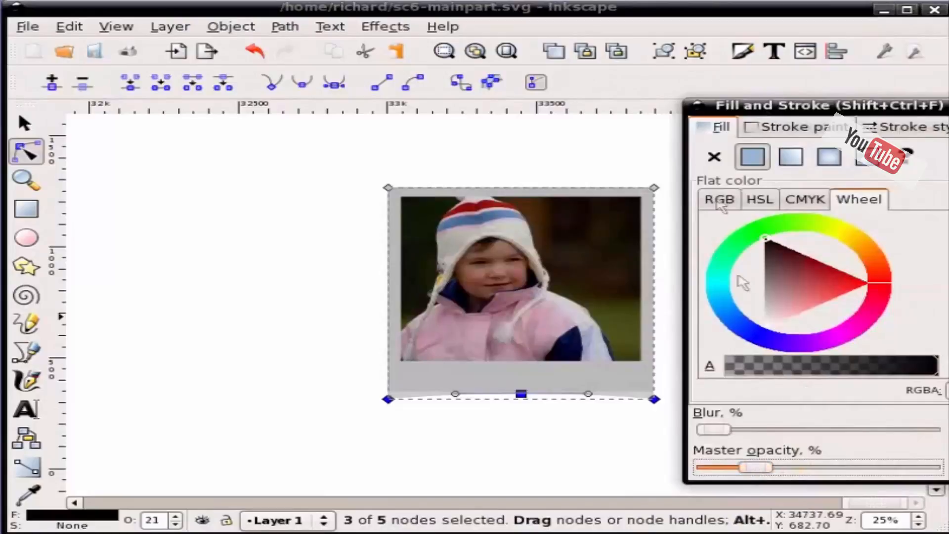
{"action": "left_click_drag", "start_coordinate": [755, 107], "coordinate": [948, 126]}
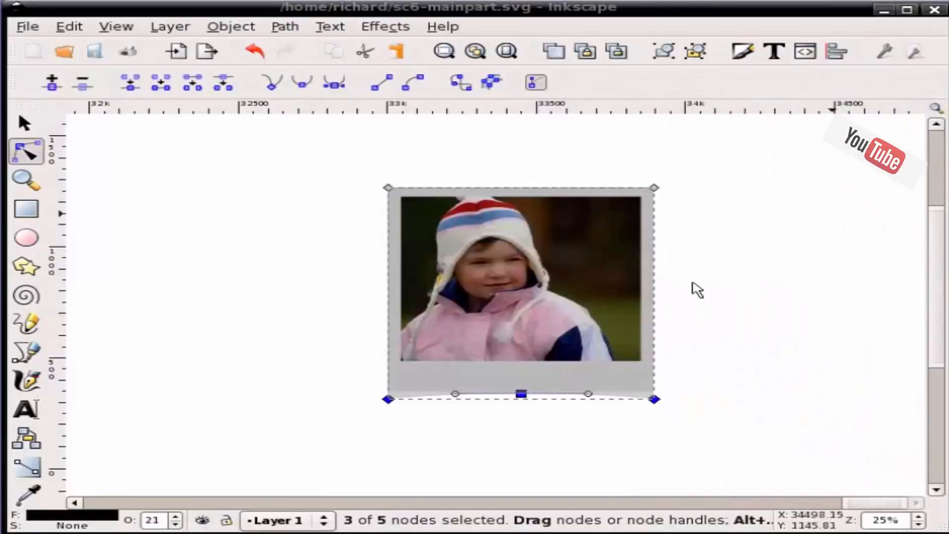
{"action": "scroll", "coordinate": [513, 405], "scroll_direction": "up", "scroll_amount": 3}
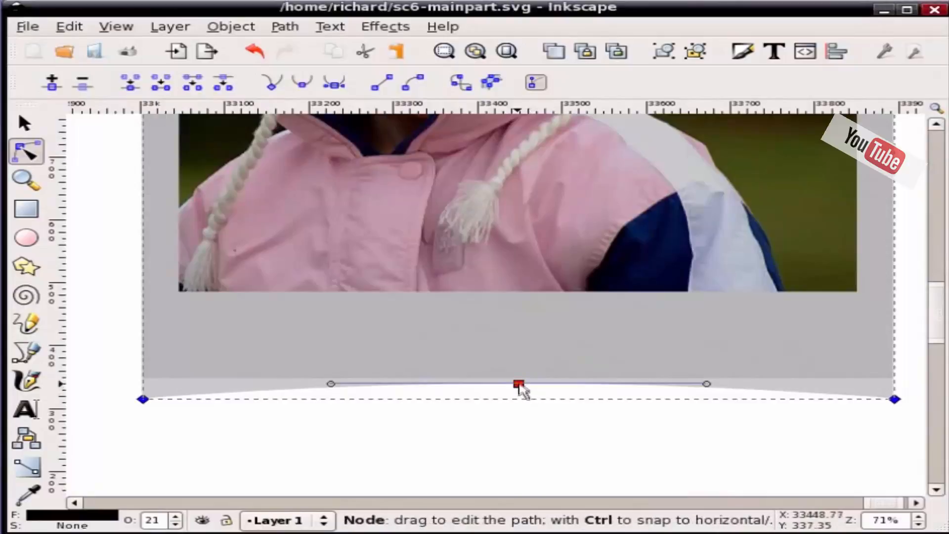
{"action": "left_click_drag", "start_coordinate": [519, 385], "coordinate": [520, 381]}
{"action": "scroll", "coordinate": [519, 389], "scroll_direction": "up", "scroll_amount": 3}
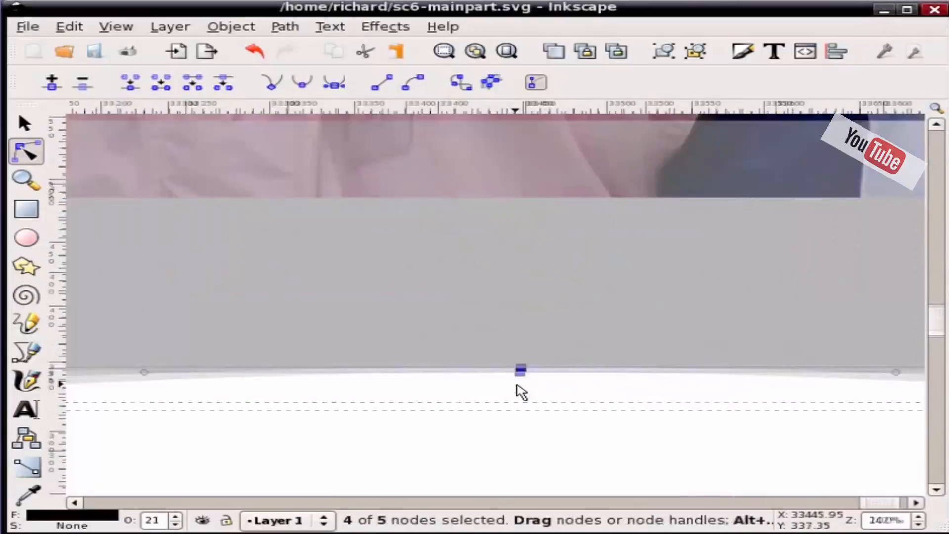
{"action": "scroll", "coordinate": [527, 390], "scroll_direction": "down", "scroll_amount": 4}
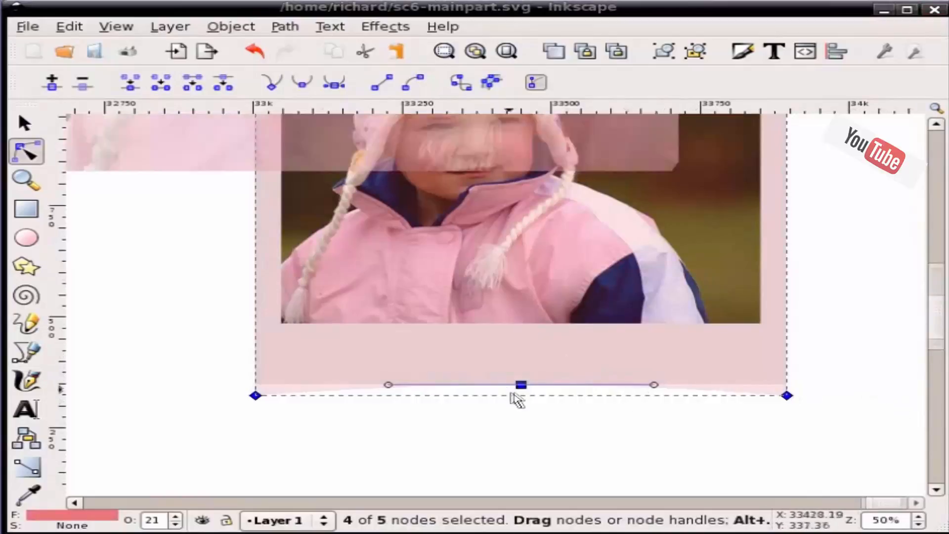
{"action": "scroll", "coordinate": [514, 396], "scroll_direction": "up", "scroll_amount": 2}
{"action": "scroll", "coordinate": [621, 395], "scroll_direction": "down", "scroll_amount": 1}
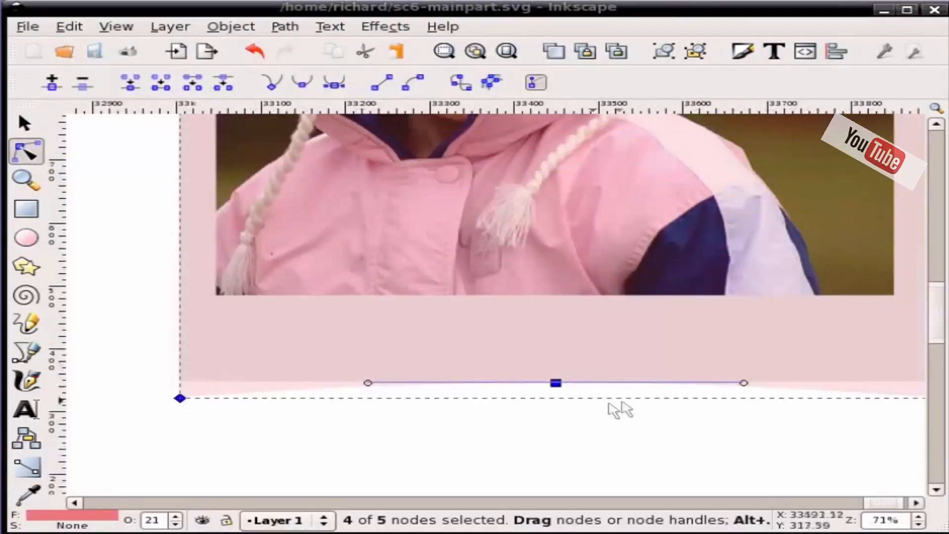
Restore the black path's master opacity to 100% and set its blur to 2%.
{"action": "key", "text": "s"}
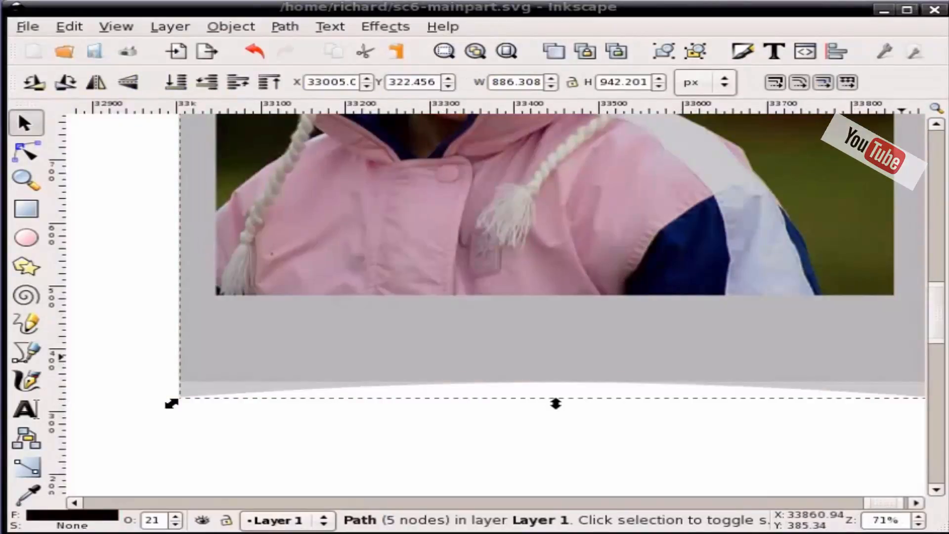
{"action": "key", "text": "ctrl+shift+f"}
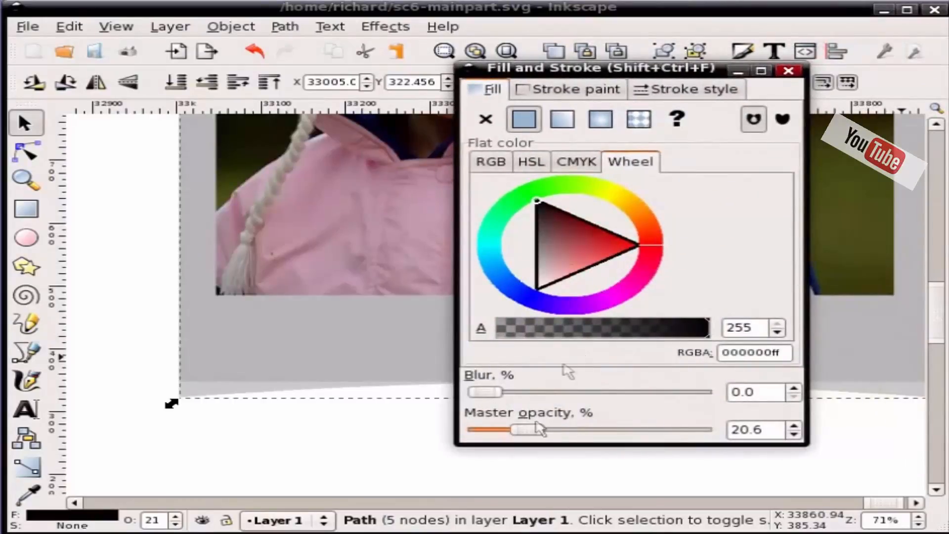
{"action": "left_click_drag", "start_coordinate": [533, 431], "coordinate": [710, 430]}
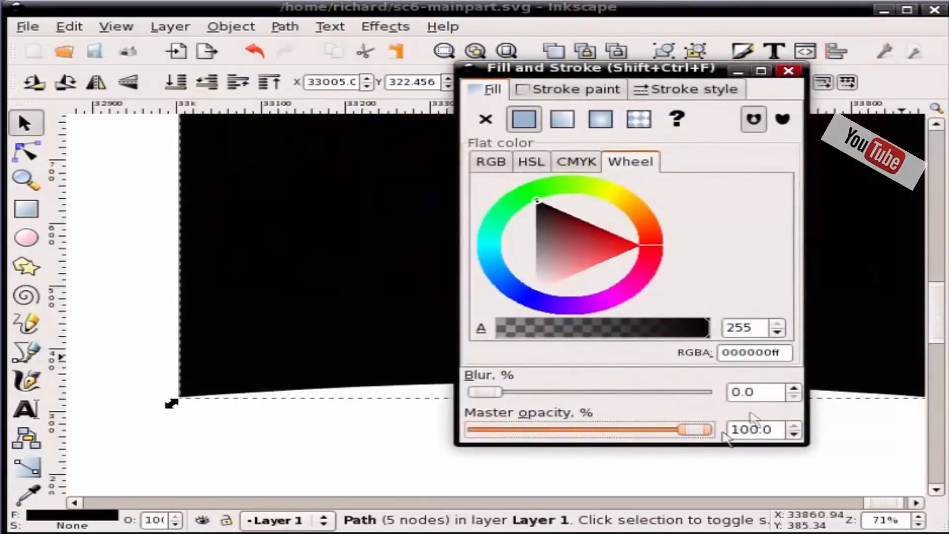
{"action": "left_click", "coordinate": [793, 389]}
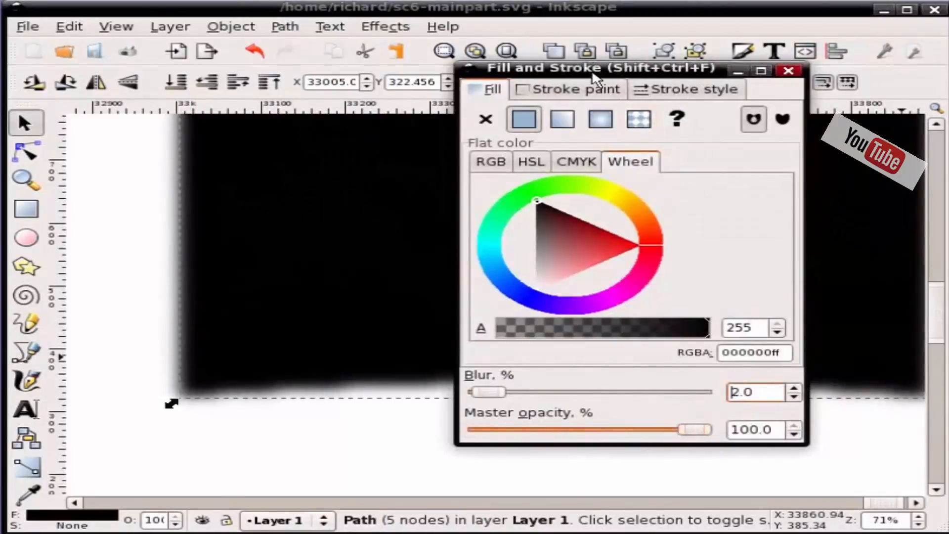
{"action": "mouse_move", "coordinate": [592, 73]}
{"action": "left_mouse_down"}
{"action": "mouse_move", "coordinate": [889, 154]}
{"action": "mouse_move", "coordinate": [948, 193]}
{"action": "left_mouse_up"}
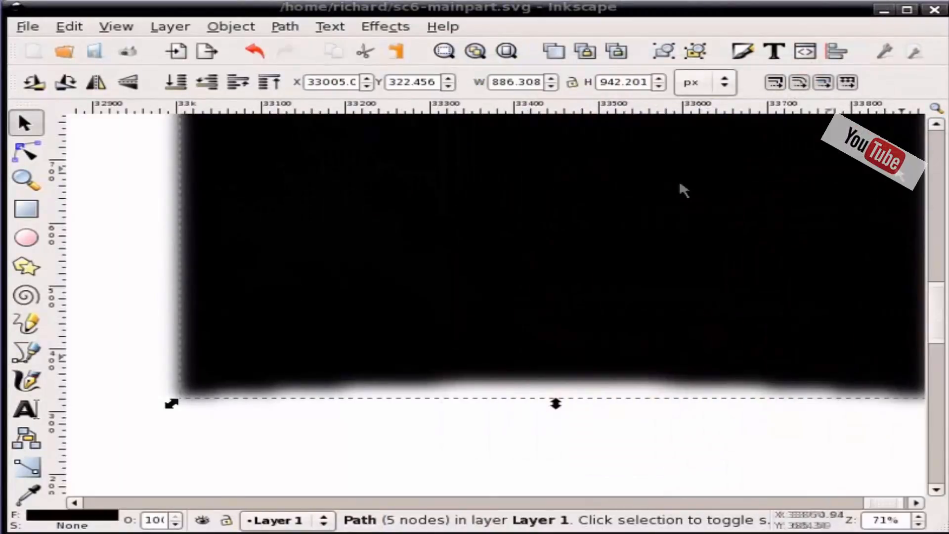
Lower the blurred black path two levels so it sits behind the photo and the frame, and deselect it.
{"action": "left_click", "coordinate": [455, 239]}
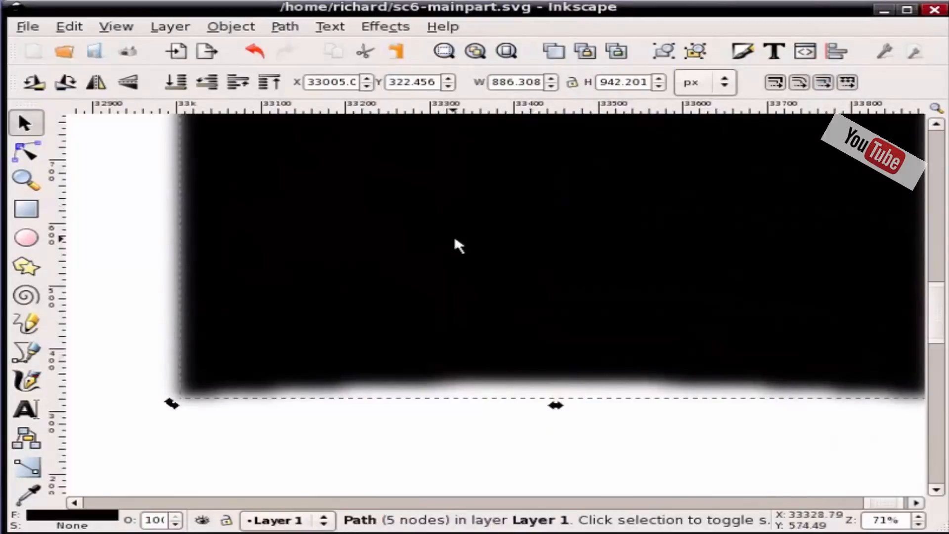
{"action": "key", "text": "Page_Down"}
{"action": "key", "text": "Page_Down"}
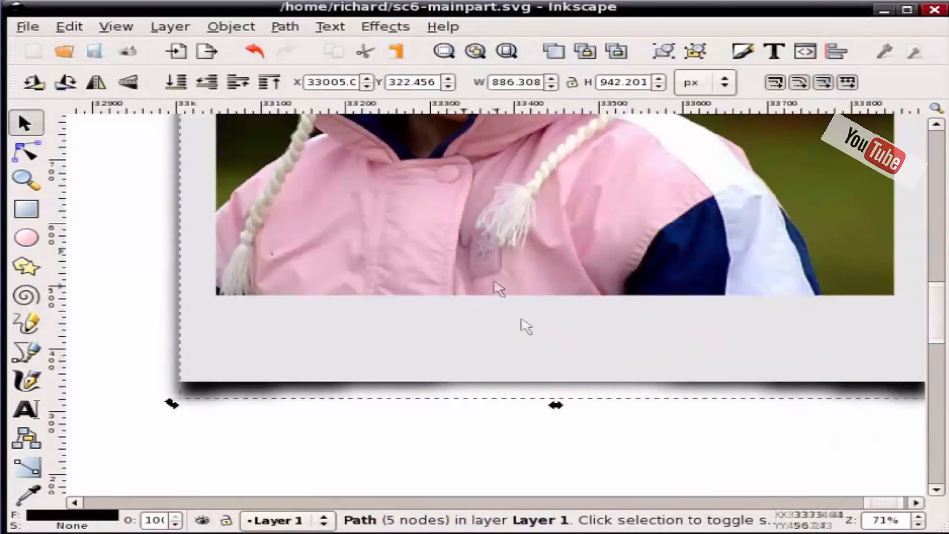
{"action": "left_click", "coordinate": [475, 433]}
Select the grey frame and the photo together, move them straight up about 11 px above the shadow, and deselect them.
{"action": "scroll", "coordinate": [473, 432], "scroll_direction": "down", "scroll_amount": 1}
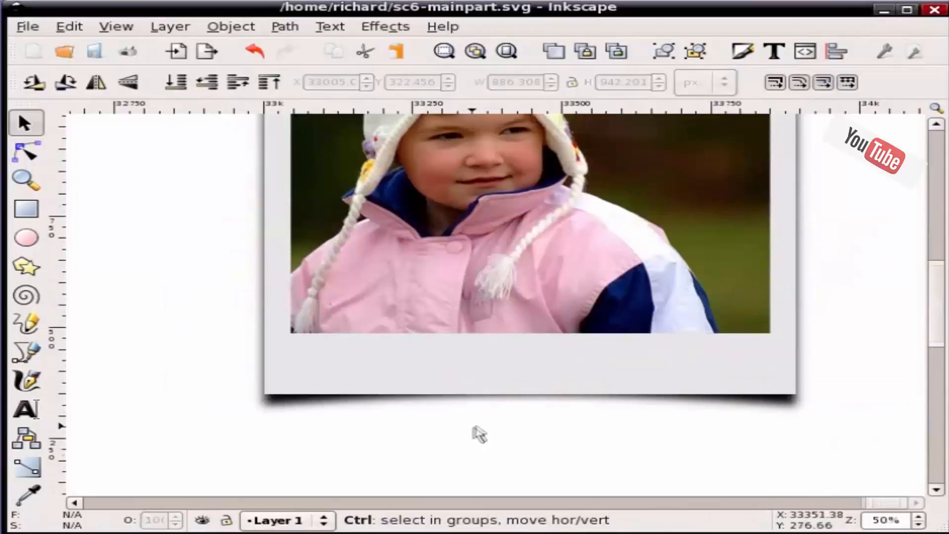
{"action": "scroll", "coordinate": [489, 423], "scroll_direction": "down", "scroll_amount": 1}
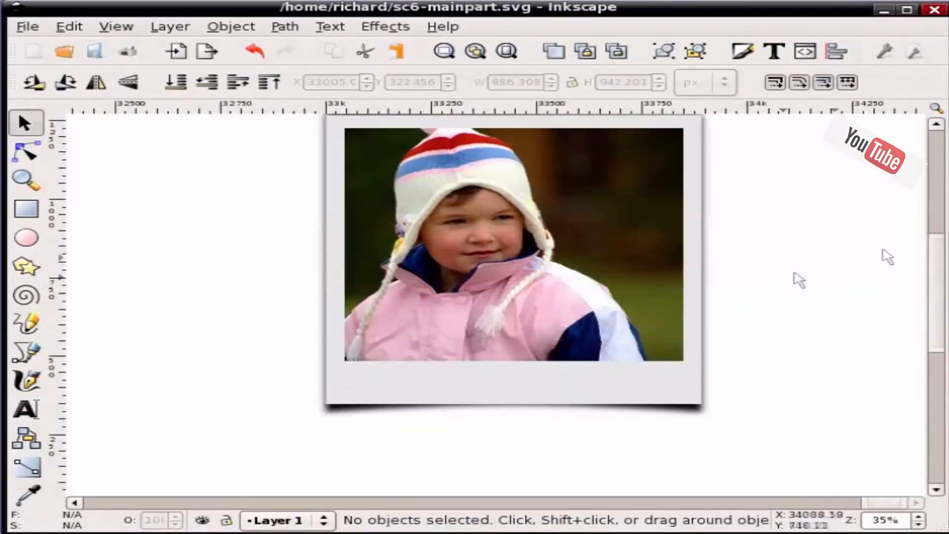
{"action": "left_click_drag", "start_coordinate": [942, 270], "coordinate": [943, 263]}
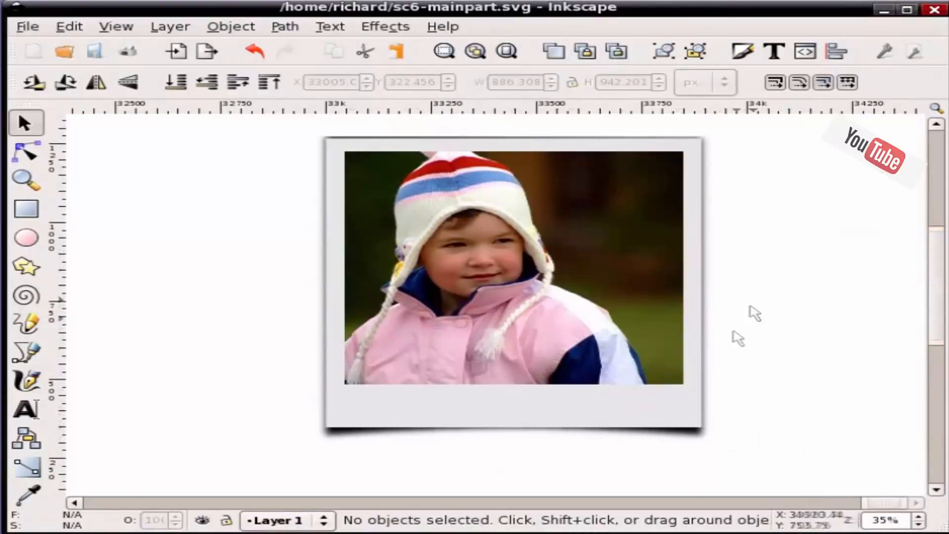
{"action": "left_click", "coordinate": [512, 152]}
{"action": "left_click", "coordinate": [544, 179], "text": "shift"}
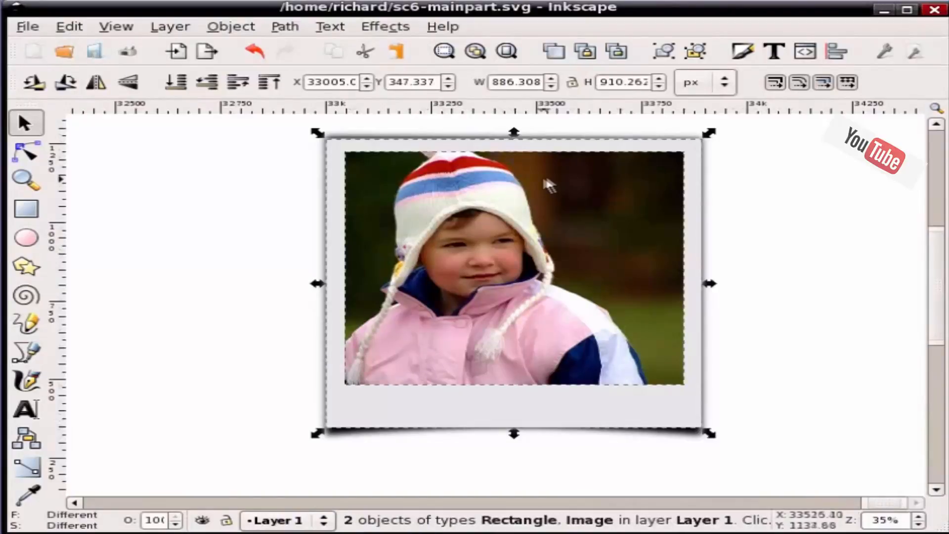
{"action": "key", "text": "ctrl"}
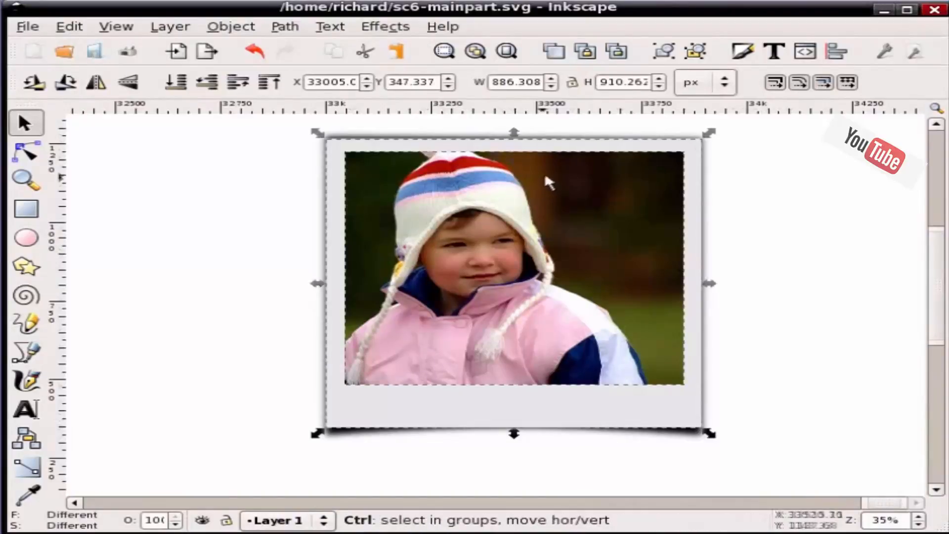
{"action": "left_click_drag", "start_coordinate": [543, 179], "coordinate": [551, 176]}
{"action": "left_click", "coordinate": [857, 236]}
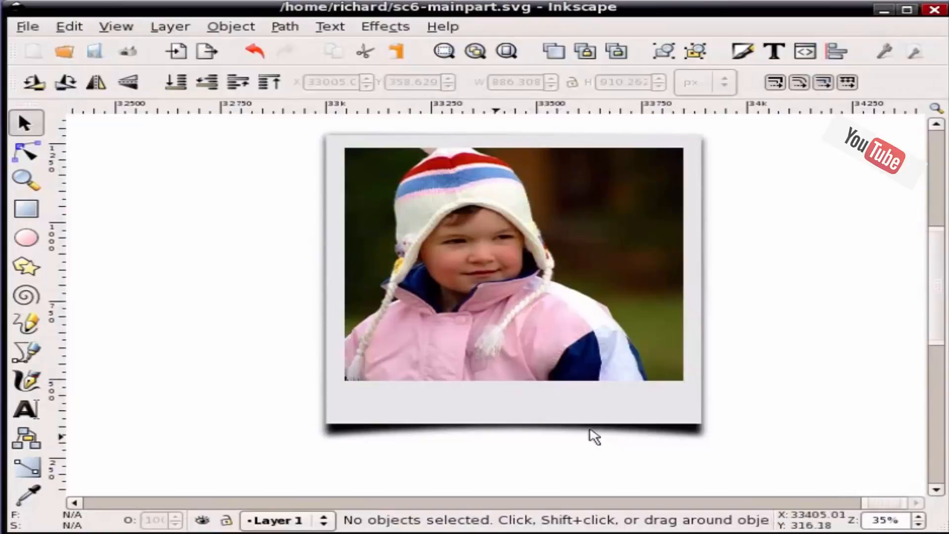
Draw a circle about 67 px across in the empty area above the framed photo and fill it bright red (ff0000).
{"action": "scroll", "coordinate": [447, 129], "scroll_direction": "up", "scroll_amount": 2}
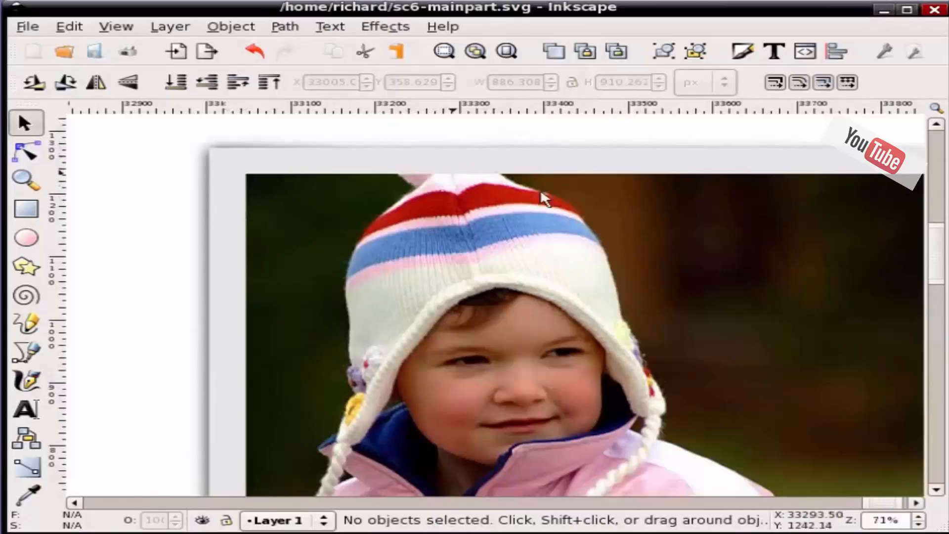
{"action": "scroll", "coordinate": [588, 232], "scroll_direction": "down", "scroll_amount": 3}
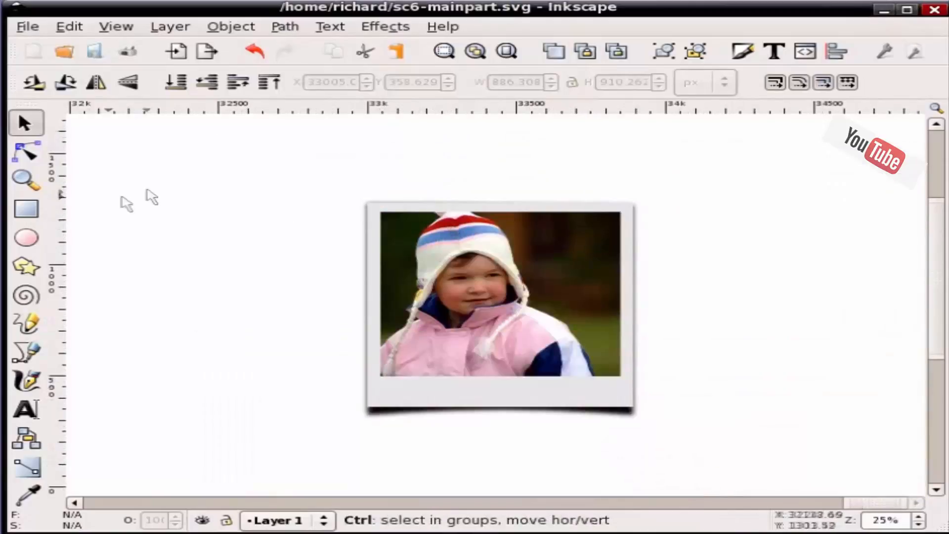
{"action": "left_click", "coordinate": [26, 238]}
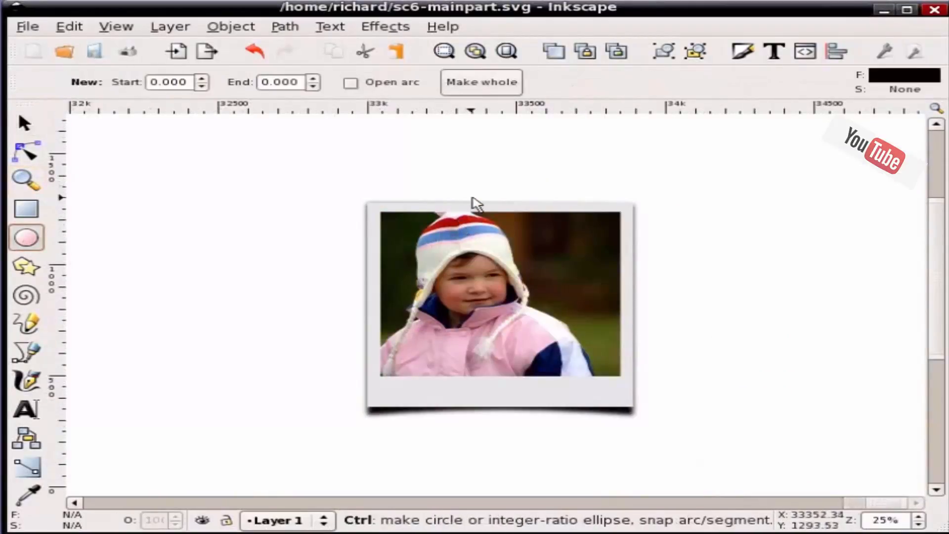
{"action": "scroll", "coordinate": [474, 203], "scroll_direction": "up", "scroll_amount": 4}
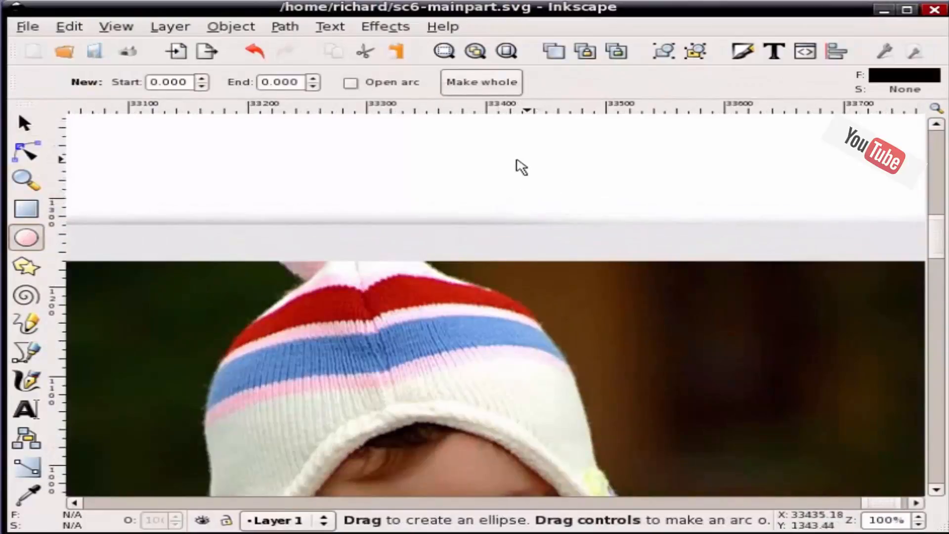
{"action": "scroll", "coordinate": [523, 160], "scroll_direction": "up", "scroll_amount": 6}
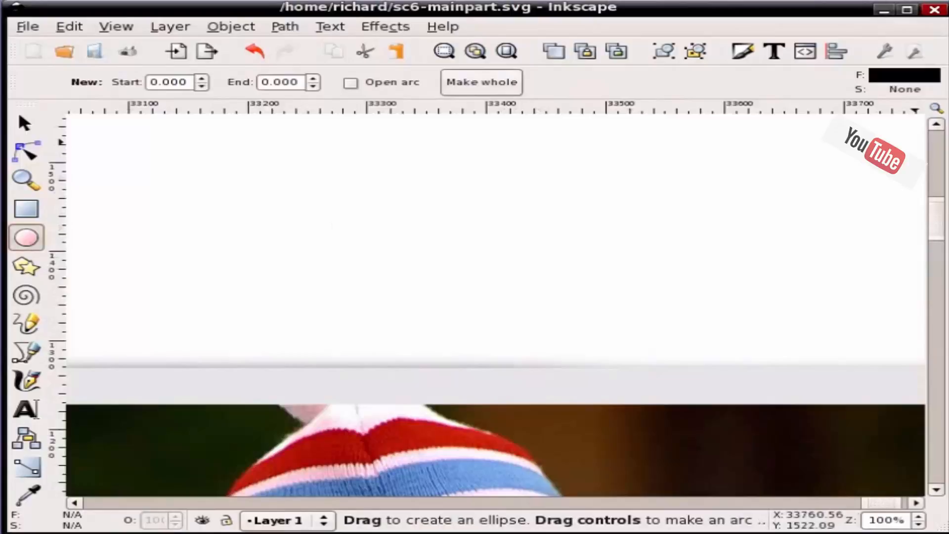
{"action": "key", "text": "ctrl+shift+f"}
{"action": "mouse_move", "coordinate": [425, 205]}
{"action": "left_mouse_down"}
{"action": "mouse_move", "coordinate": [531, 267]}
{"action": "mouse_move", "coordinate": [524, 259]}
{"action": "mouse_move", "coordinate": [560, 255]}
{"action": "left_mouse_up"}
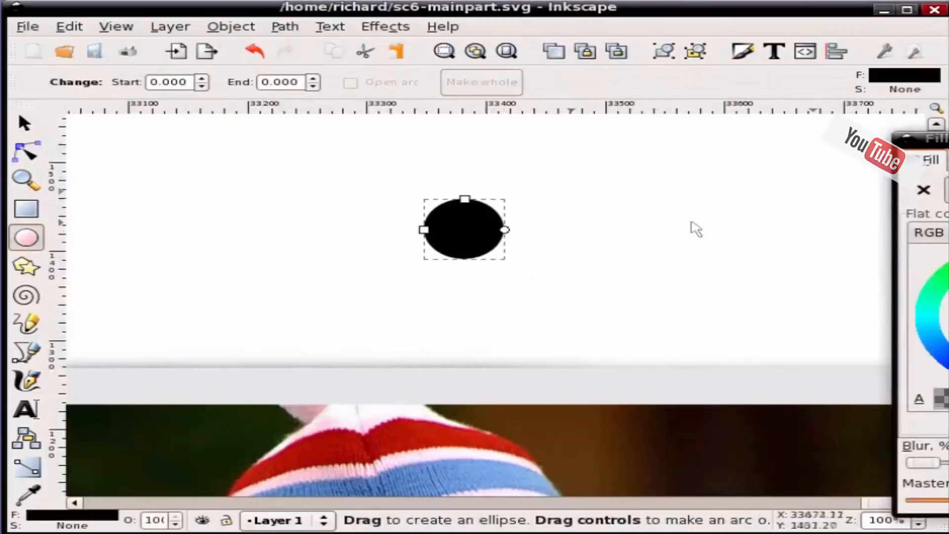
{"action": "mouse_move", "coordinate": [932, 141]}
{"action": "left_mouse_down"}
{"action": "mouse_move", "coordinate": [786, 147]}
{"action": "mouse_move", "coordinate": [670, 131]}
{"action": "left_mouse_up"}
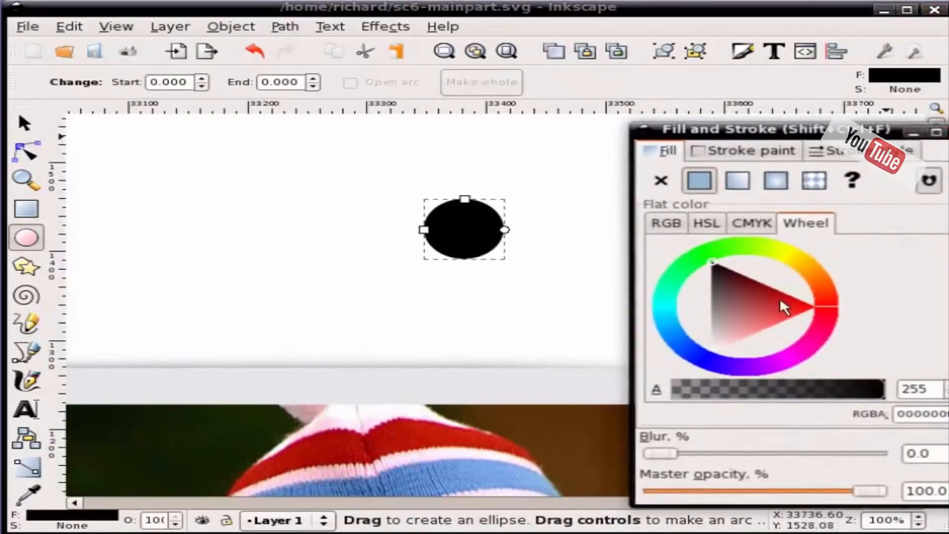
{"action": "left_click", "coordinate": [805, 303]}
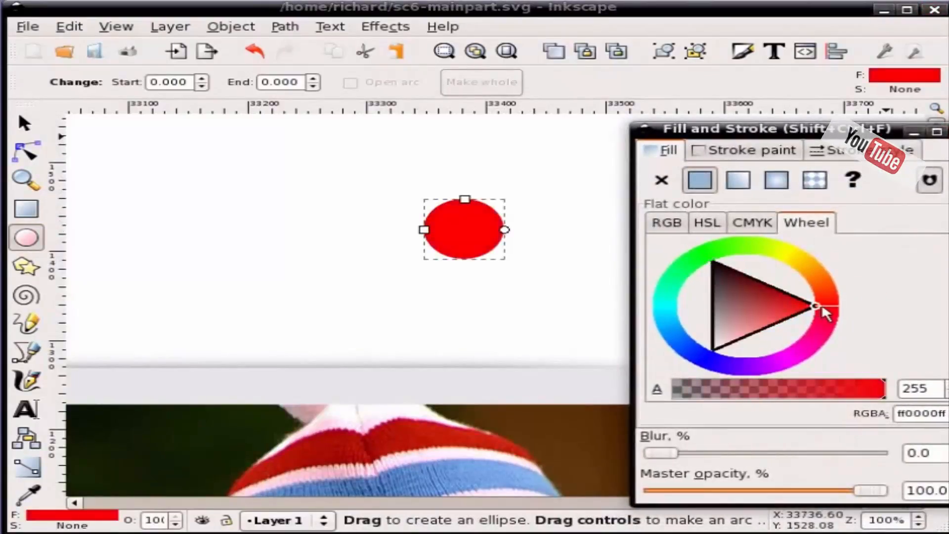
Duplicate the red circle about 79 px to its left and fill the copy dark red (900909).
{"action": "scroll", "coordinate": [517, 241], "scroll_direction": "up", "scroll_amount": 2}
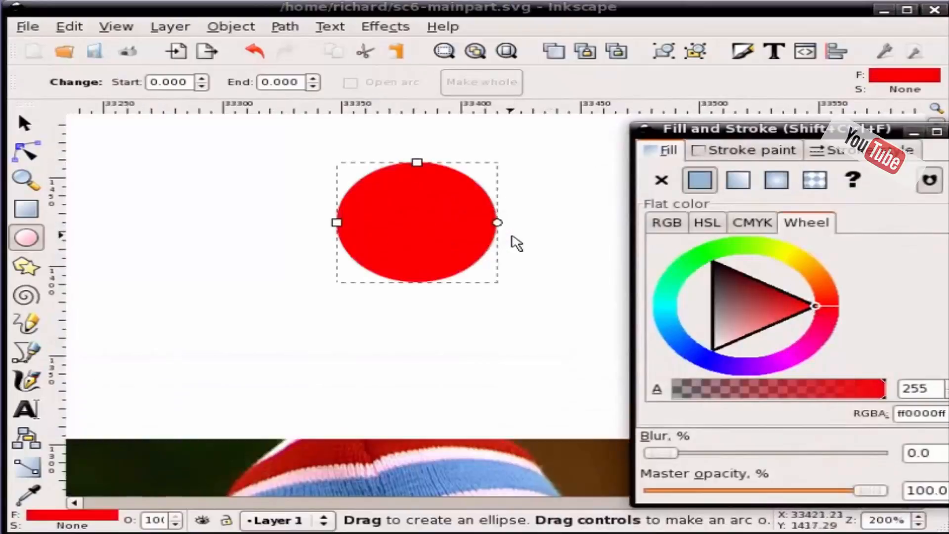
{"action": "key", "text": "s"}
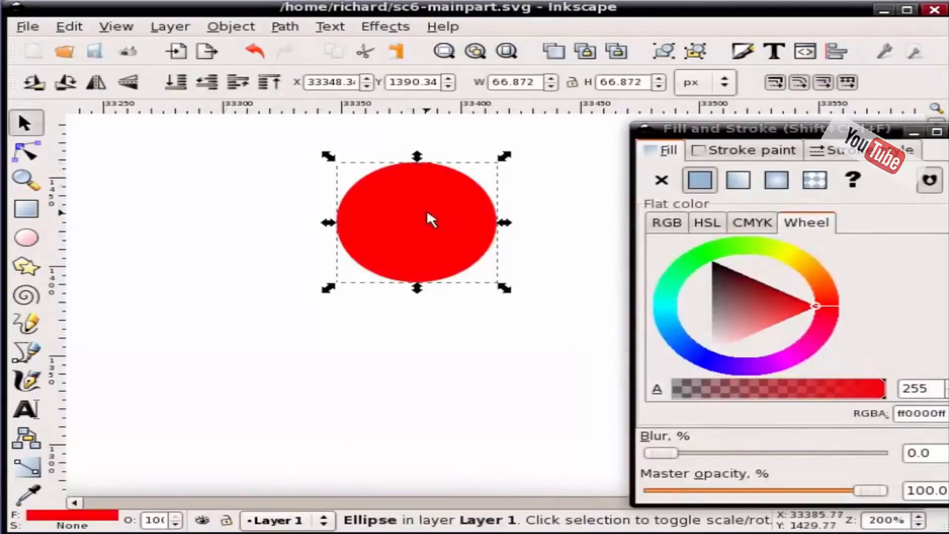
{"action": "left_click", "coordinate": [454, 223]}
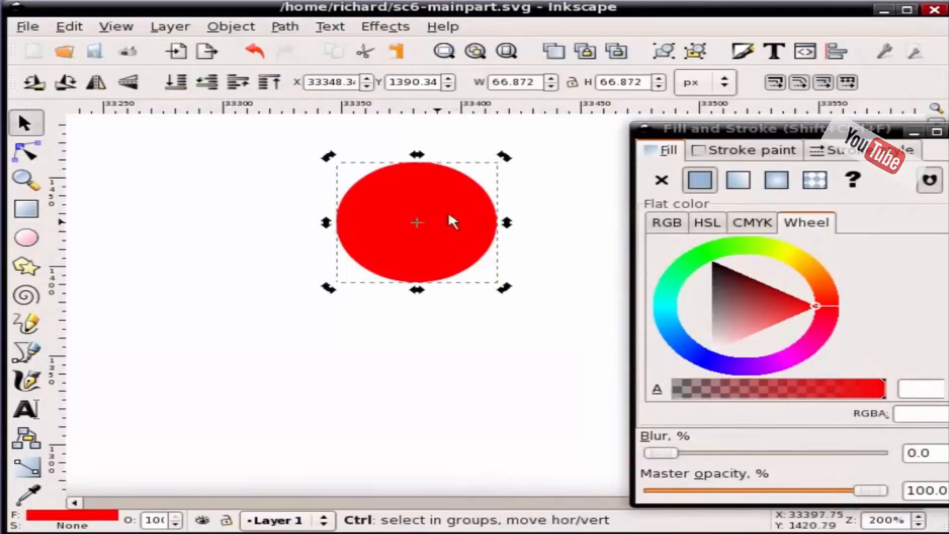
{"action": "key", "text": "ctrl+d"}
{"action": "left_click_drag", "start_coordinate": [453, 223], "coordinate": [258, 228]}
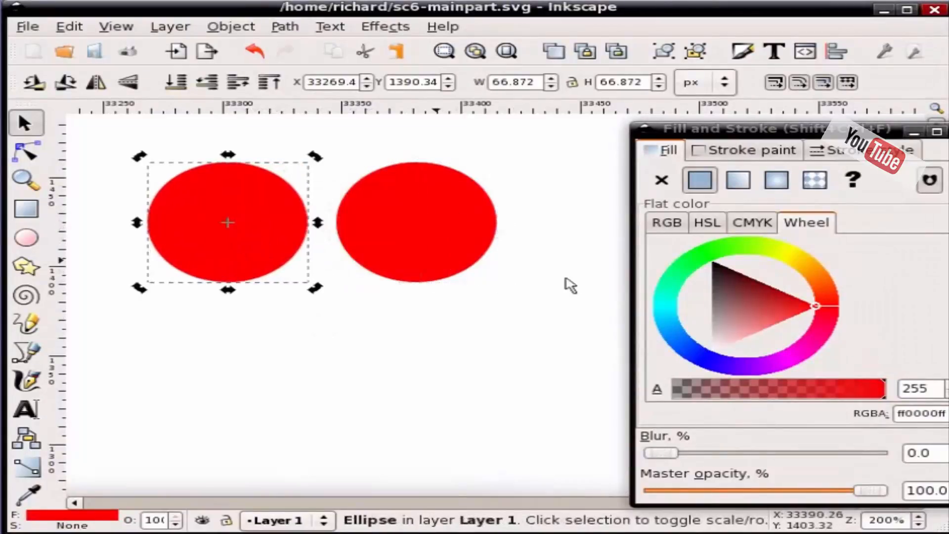
{"action": "left_click", "coordinate": [767, 288]}
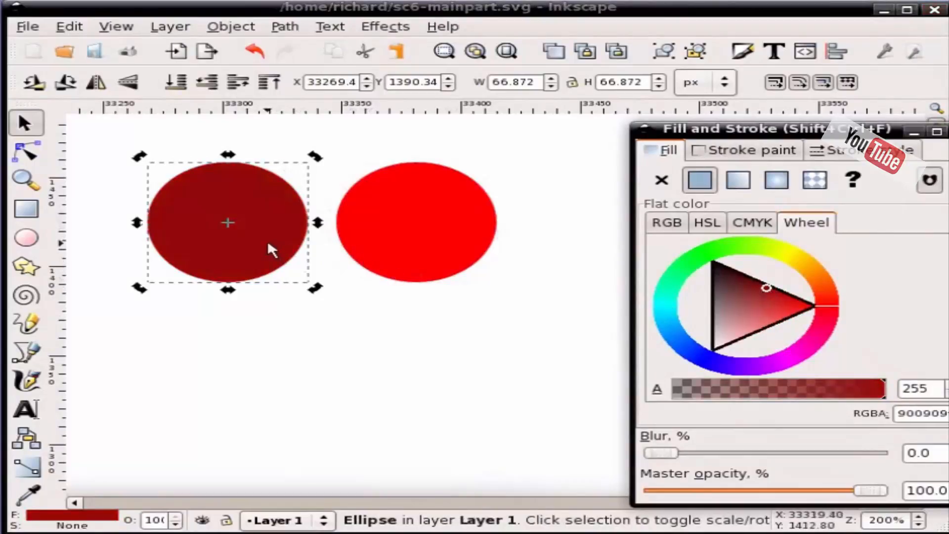
Place a dark brown (372020) duplicate of the dark red circle over it, offset about 3 px right and 3.5 px down.
{"action": "key", "text": "ctrl+d"}
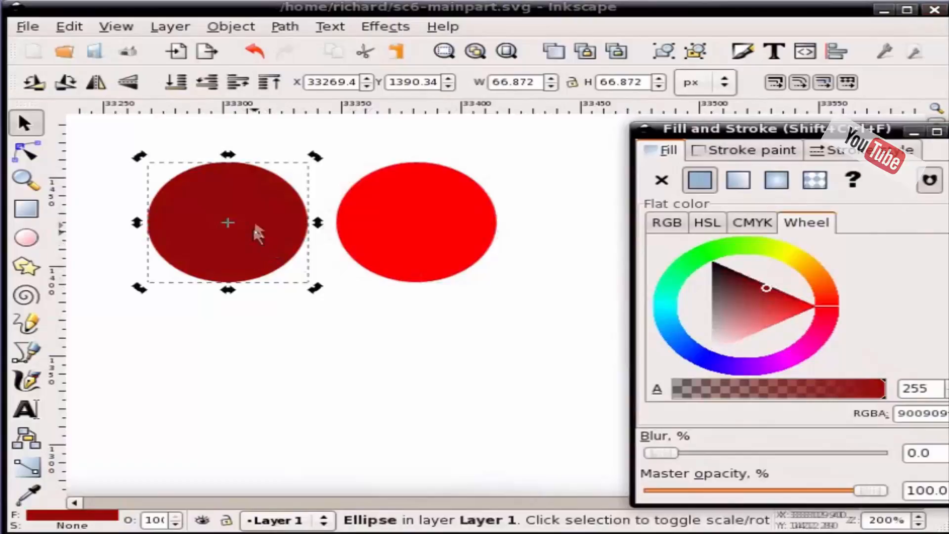
{"action": "left_click", "coordinate": [249, 216]}
{"action": "left_click_drag", "start_coordinate": [249, 217], "coordinate": [292, 233]}
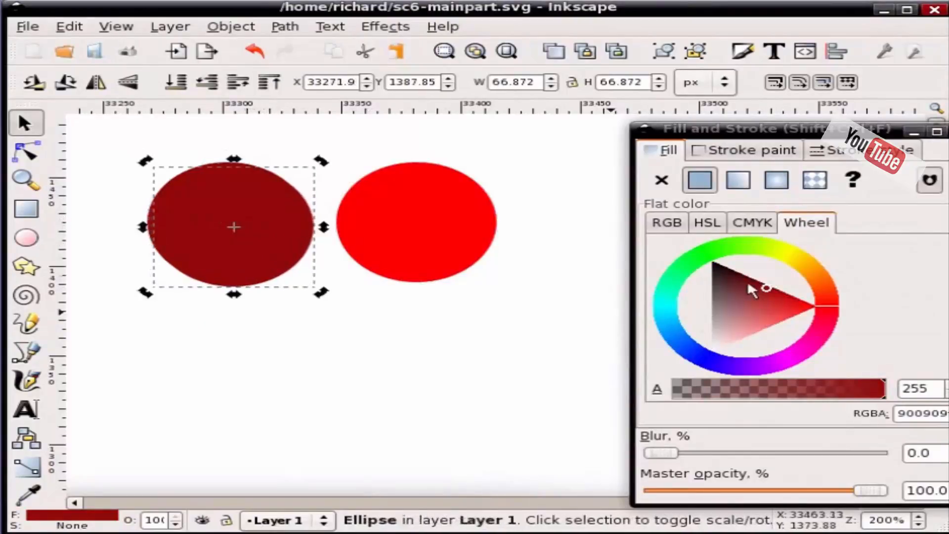
{"action": "left_click_drag", "start_coordinate": [747, 280], "coordinate": [735, 281]}
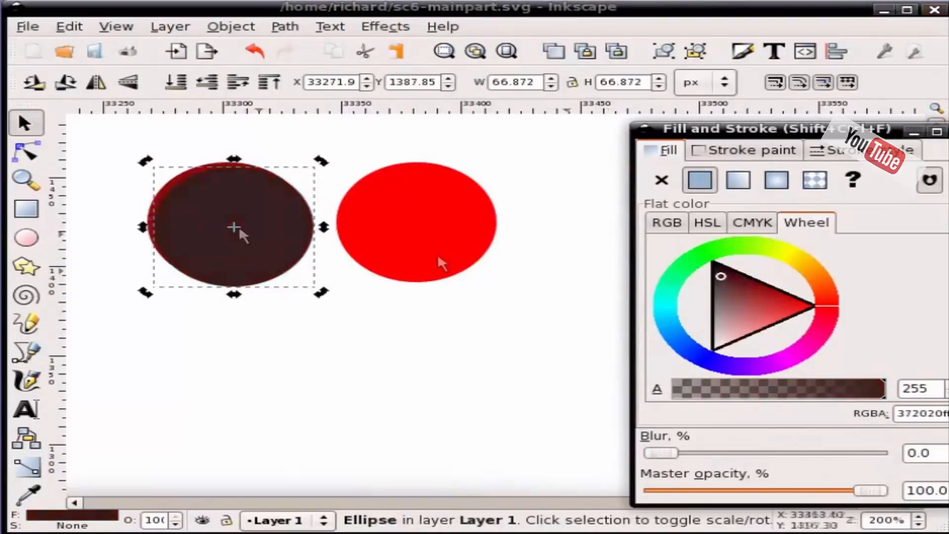
{"action": "left_click_drag", "start_coordinate": [243, 221], "coordinate": [245, 221]}
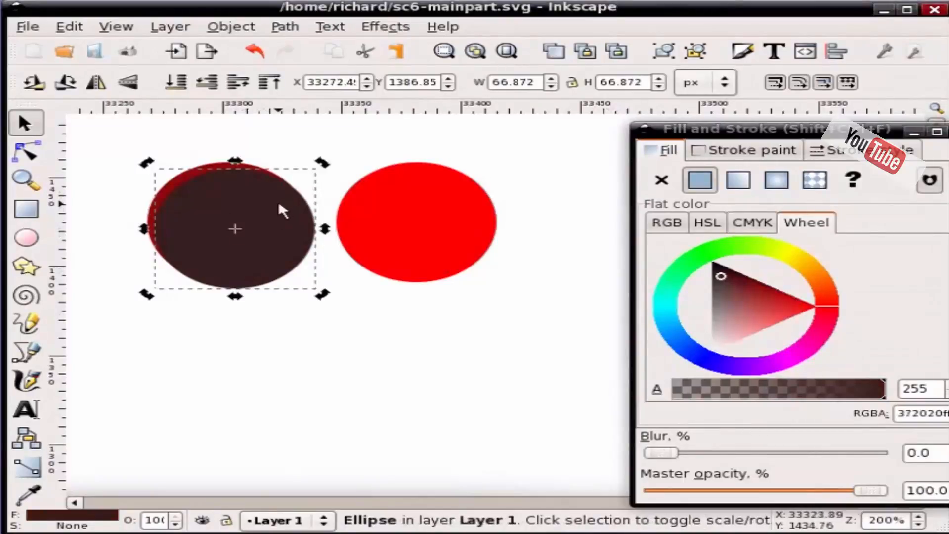
Enlarge the dark brown circle uniformly around its centre to about 70 px across and deselect it.
{"action": "left_click", "coordinate": [279, 205]}
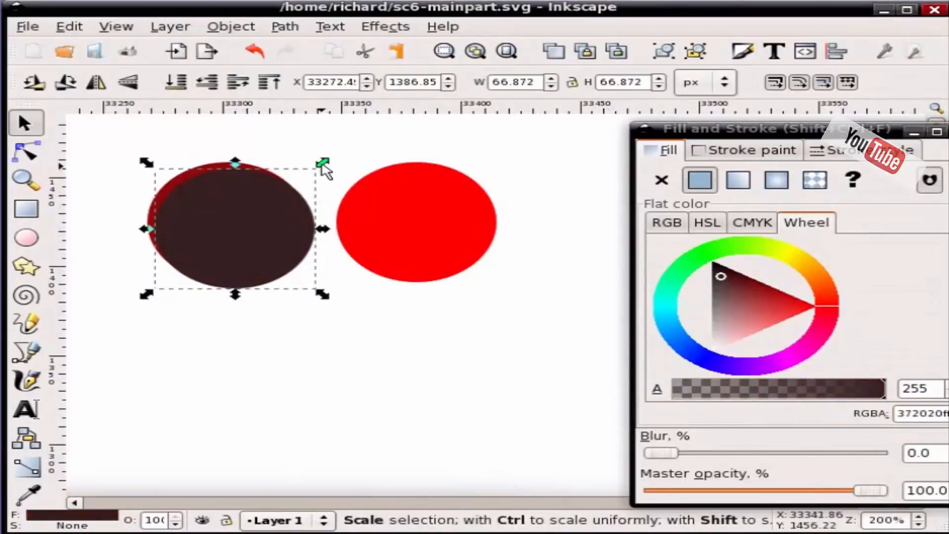
{"action": "left_click_drag", "start_coordinate": [322, 164], "coordinate": [326, 163]}
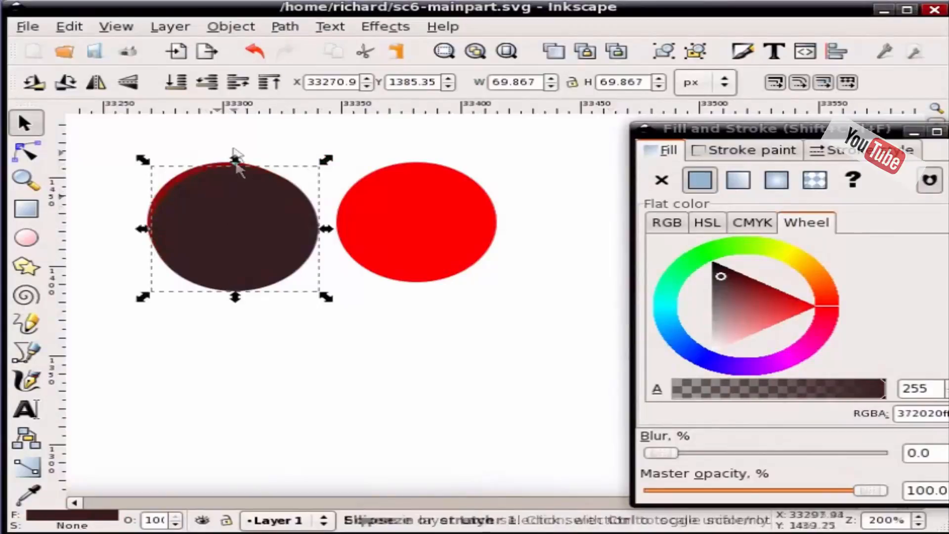
{"action": "key", "text": "Escape"}
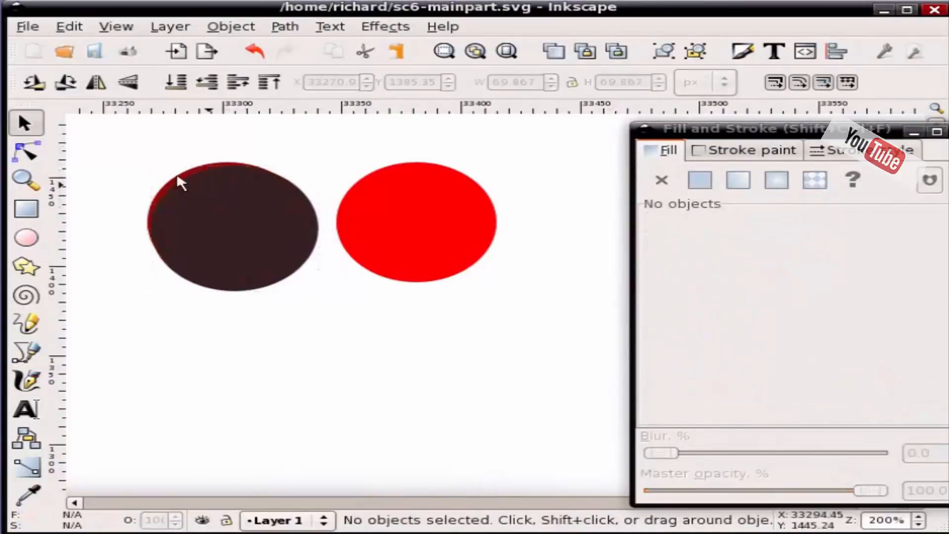
Subtract the dark brown circle from the dark red circle with a Difference operation, leaving a thin crescent.
{"action": "scroll", "coordinate": [178, 182], "scroll_direction": "up", "scroll_amount": 2, "text": "ctrl"}
{"action": "scroll", "coordinate": [179, 182], "scroll_direction": "up", "scroll_amount": 2, "text": "ctrl"}
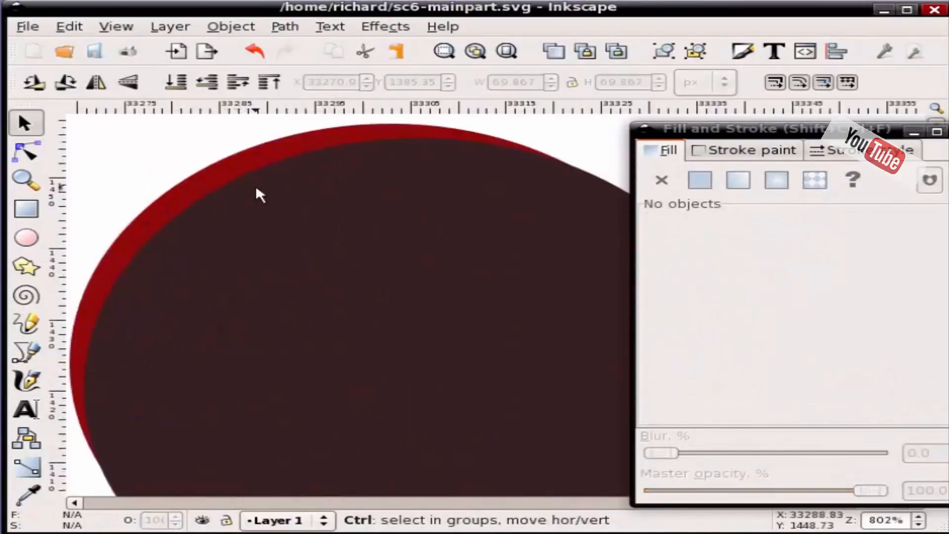
{"action": "scroll", "coordinate": [256, 186], "scroll_direction": "down", "scroll_amount": 2, "text": "ctrl"}
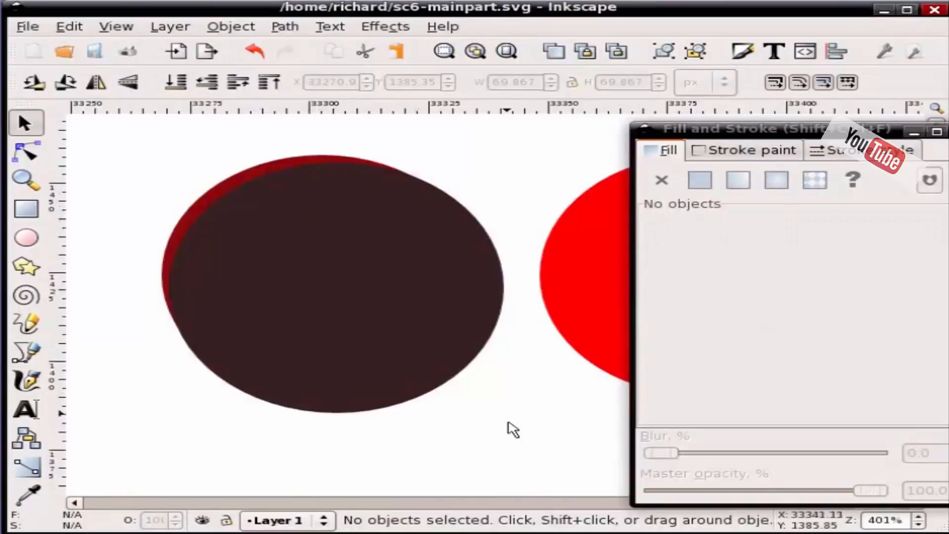
{"action": "mouse_move", "coordinate": [509, 424]}
{"action": "left_mouse_down"}
{"action": "mouse_move", "coordinate": [131, 198]}
{"action": "mouse_move", "coordinate": [132, 145]}
{"action": "left_mouse_up"}
{"action": "left_click", "coordinate": [286, 27]}
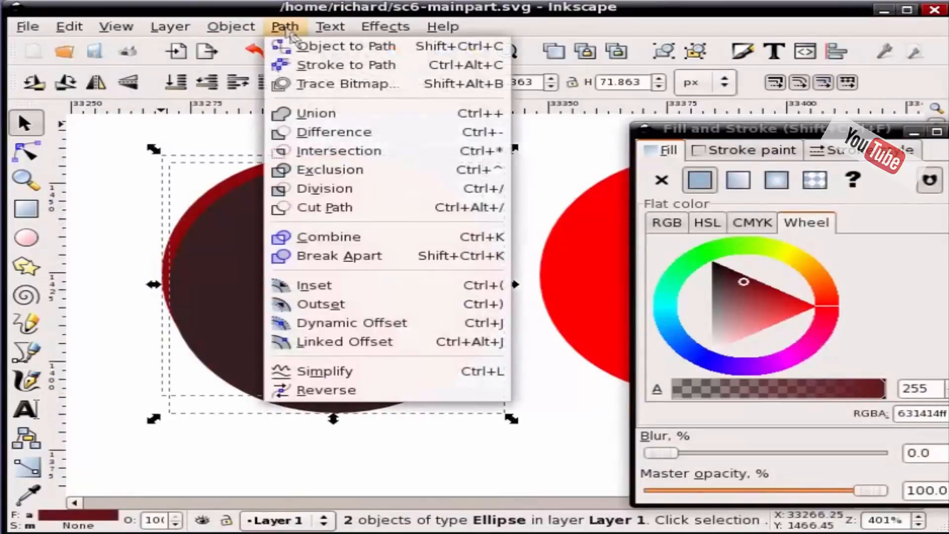
{"action": "left_click", "coordinate": [303, 136]}
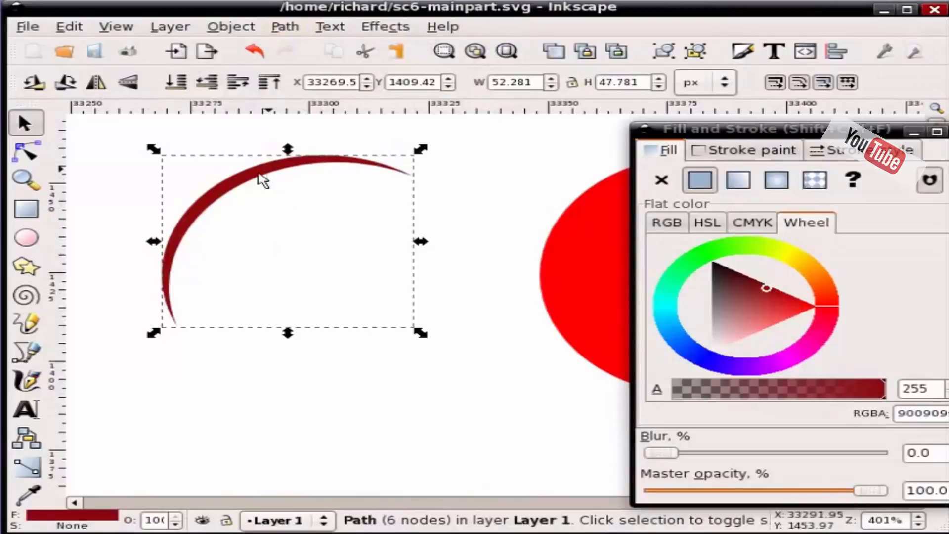
Fill the dark red crescent white (ffffff) and move it onto the upper left part of the red circle.
{"action": "scroll", "coordinate": [303, 356], "scroll_direction": "down", "scroll_amount": 1, "text": "ctrl"}
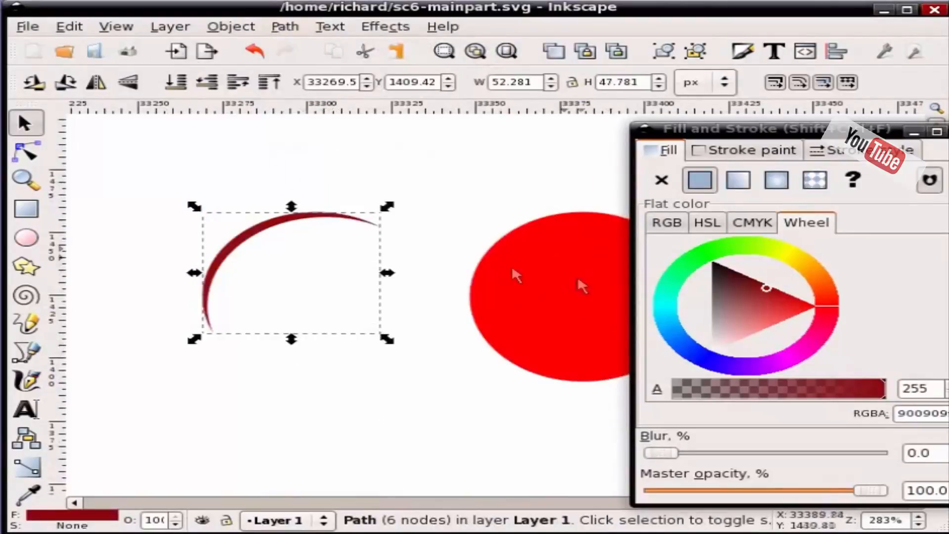
{"action": "left_click", "coordinate": [267, 237]}
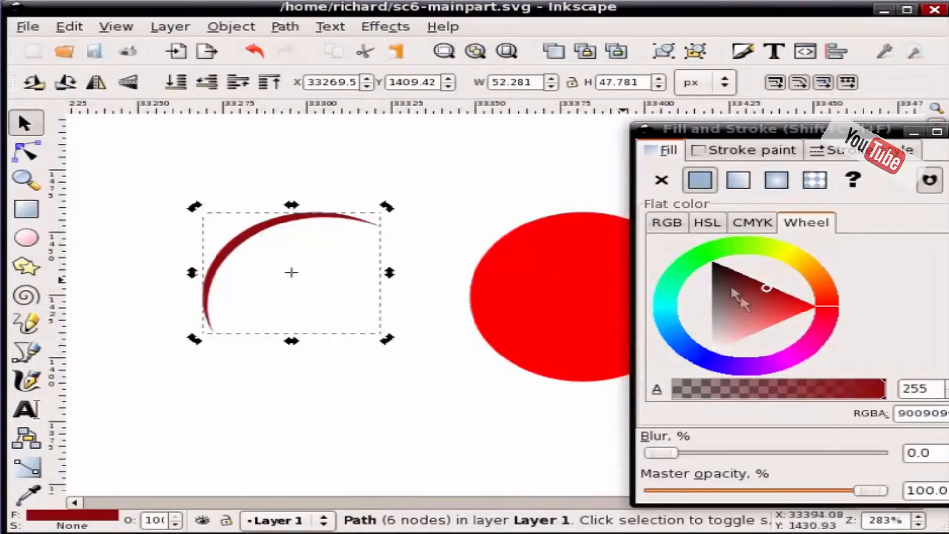
{"action": "mouse_move", "coordinate": [763, 301]}
{"action": "left_mouse_down"}
{"action": "mouse_move", "coordinate": [741, 342]}
{"action": "mouse_move", "coordinate": [715, 357]}
{"action": "left_mouse_up"}
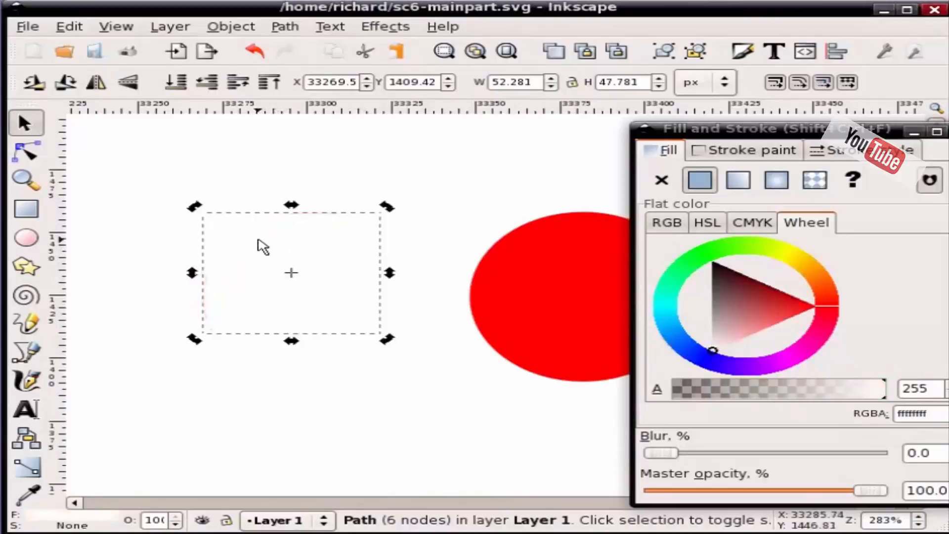
{"action": "left_click_drag", "start_coordinate": [260, 244], "coordinate": [543, 247]}
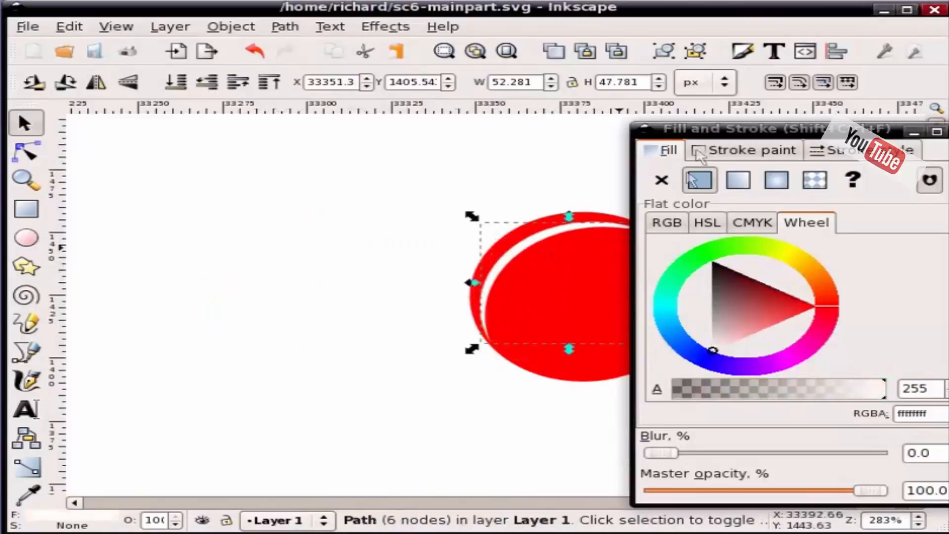
Rotate the white crescent into a top arch, scale it to about 61 by 26 px, and fit it just inside the circle's upper edge.
{"action": "left_click_drag", "start_coordinate": [710, 138], "coordinate": [912, 134]}
{"action": "scroll", "coordinate": [617, 256], "scroll_direction": "up", "scroll_amount": 2}
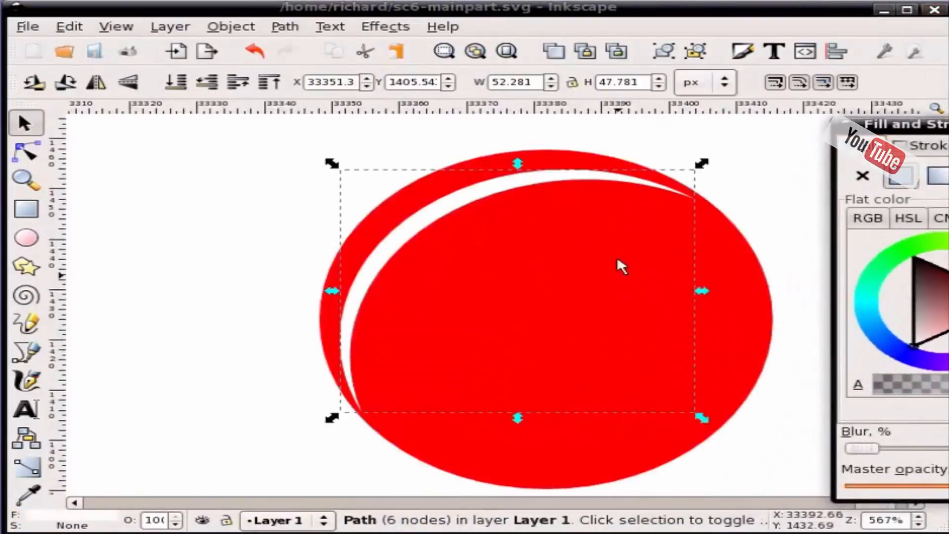
{"action": "left_click", "coordinate": [527, 190]}
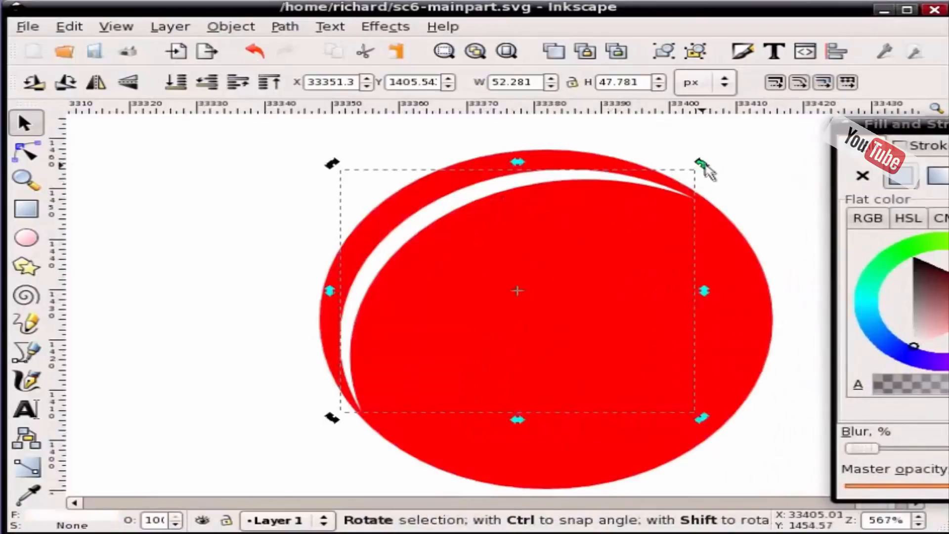
{"action": "left_click_drag", "start_coordinate": [705, 168], "coordinate": [733, 300]}
{"action": "left_click", "coordinate": [529, 206]}
{"action": "left_click_drag", "start_coordinate": [544, 197], "coordinate": [572, 170]}
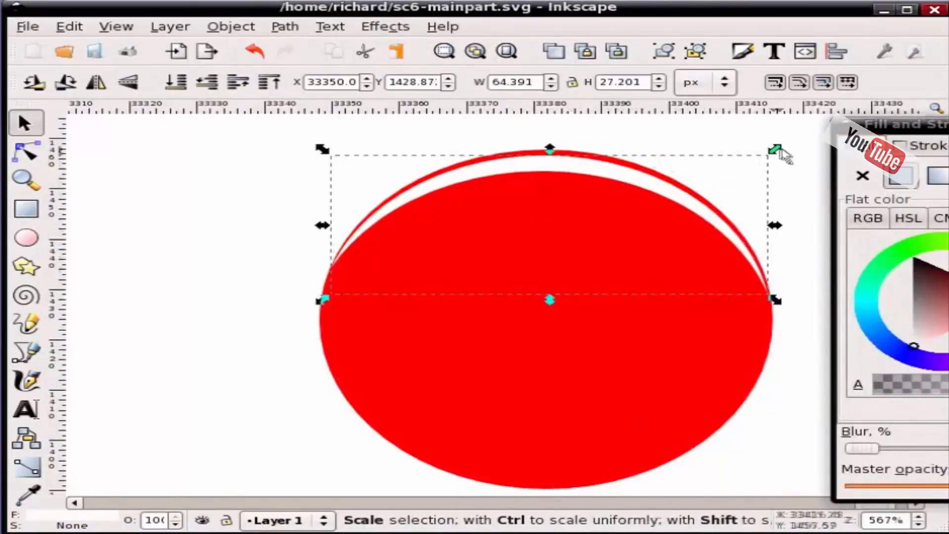
{"action": "left_click_drag", "start_coordinate": [772, 153], "coordinate": [771, 153]}
{"action": "left_click_drag", "start_coordinate": [596, 178], "coordinate": [596, 172]}
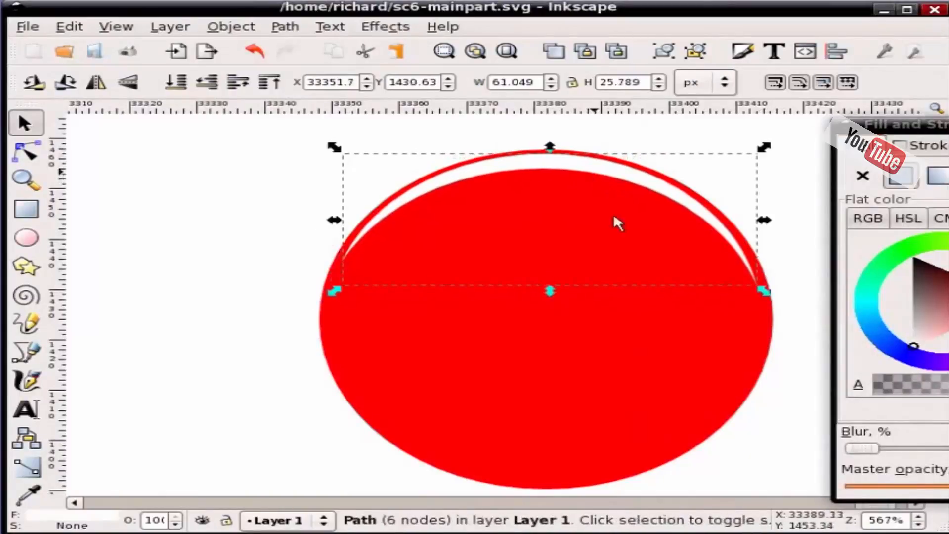
Duplicate the white crescent, rotate the copy upside down, place it inside the circle's lower edge, and fill it black.
{"action": "key", "text": "ctrl+d"}
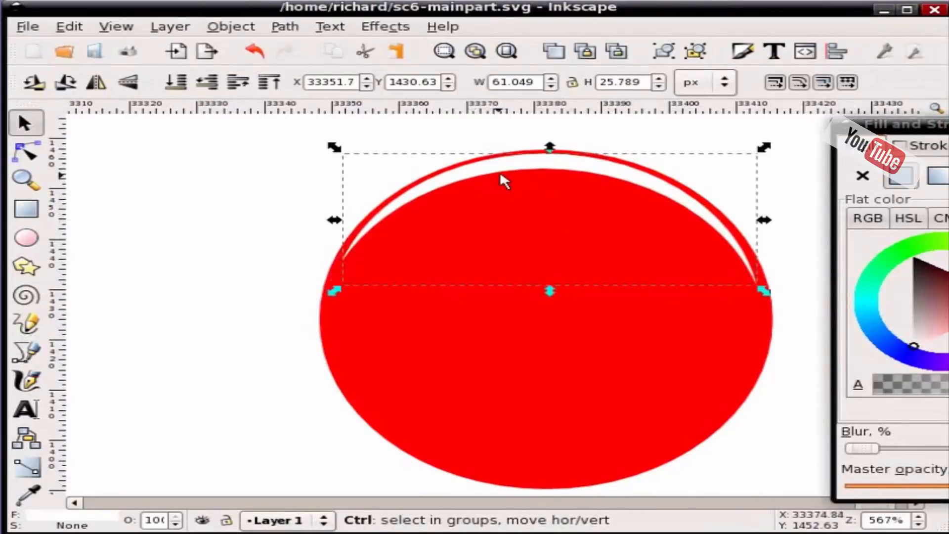
{"action": "left_click", "coordinate": [499, 171]}
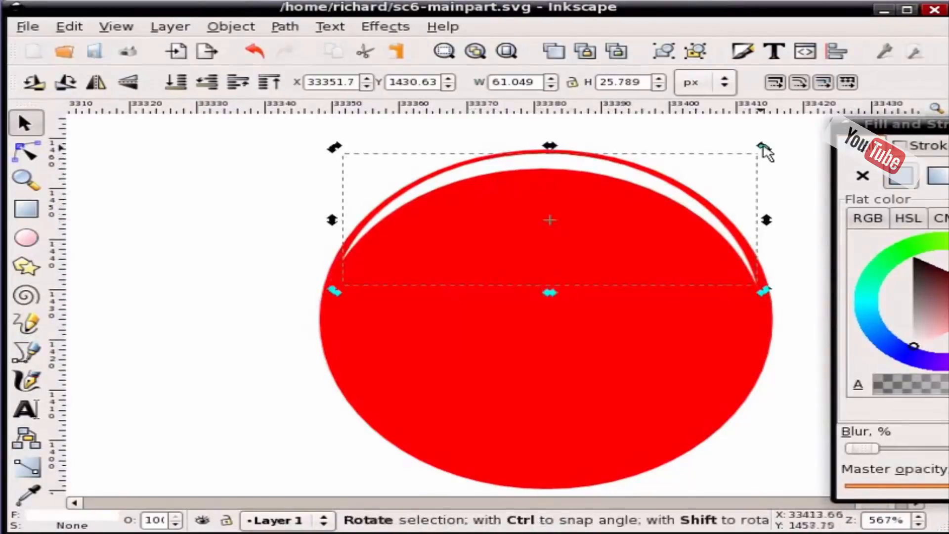
{"action": "left_click_drag", "start_coordinate": [763, 148], "coordinate": [340, 298]}
{"action": "left_click_drag", "start_coordinate": [555, 282], "coordinate": [544, 486]}
{"action": "left_click_drag", "start_coordinate": [929, 335], "coordinate": [909, 259]}
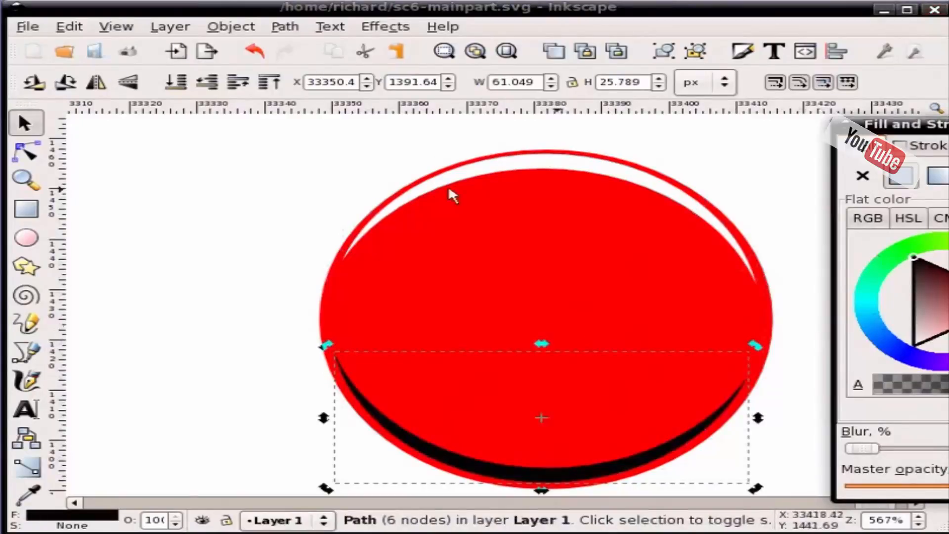
{"action": "left_click", "coordinate": [269, 233]}
Lower the opacity of the white and black crescents together to 43% and deselect them.
{"action": "left_click", "coordinate": [521, 171]}
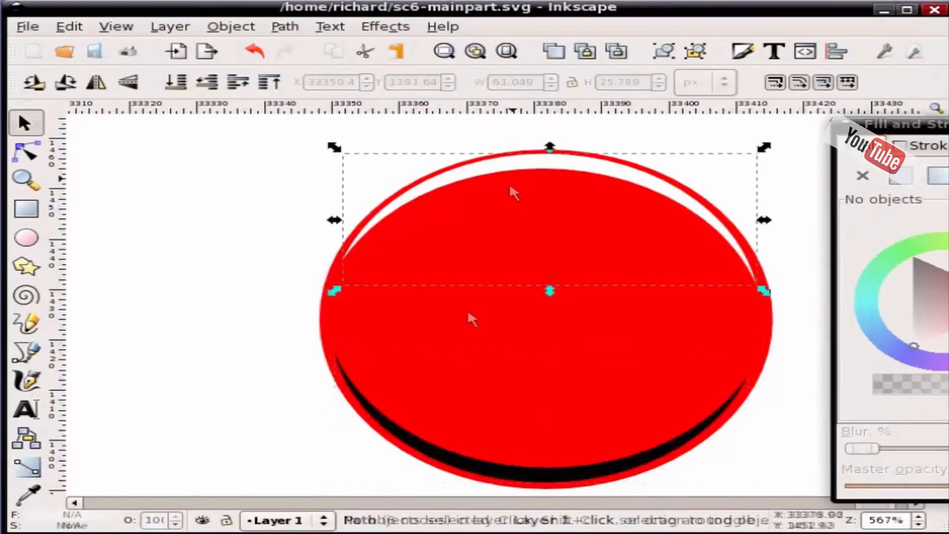
{"action": "left_click", "coordinate": [477, 472], "text": "shift"}
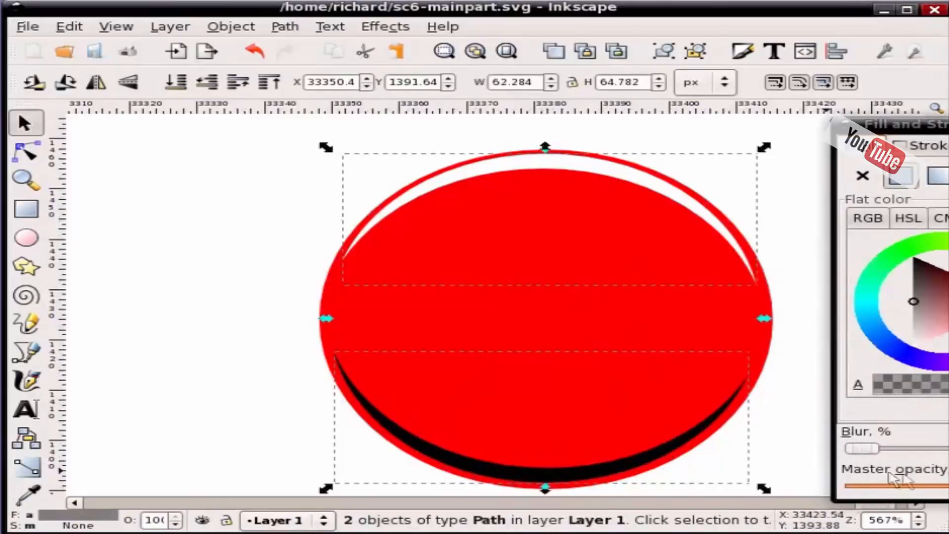
{"action": "mouse_move", "coordinate": [948, 486]}
{"action": "left_mouse_down"}
{"action": "mouse_move", "coordinate": [924, 486]}
{"action": "mouse_move", "coordinate": [946, 486]}
{"action": "left_mouse_up"}
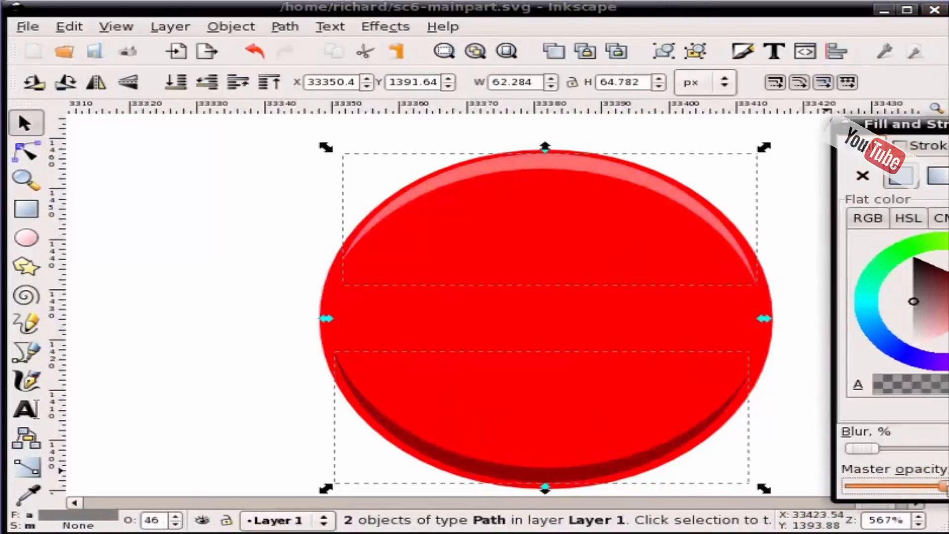
{"action": "left_click", "coordinate": [206, 360]}
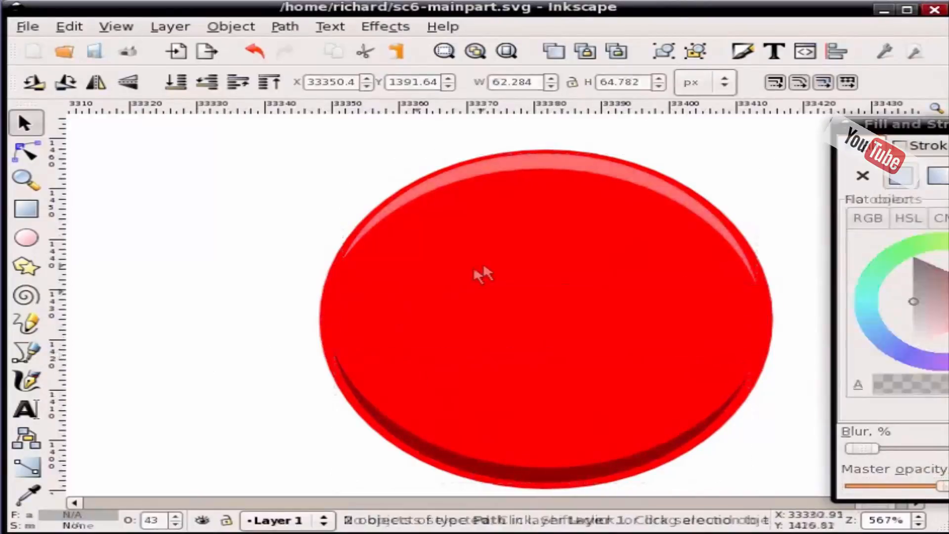
Duplicate the red circle, fill the copy black, and stretch it downward to about 90.5 px tall.
{"action": "scroll", "coordinate": [484, 279], "scroll_direction": "down", "scroll_amount": 2}
{"action": "left_click", "coordinate": [553, 296]}
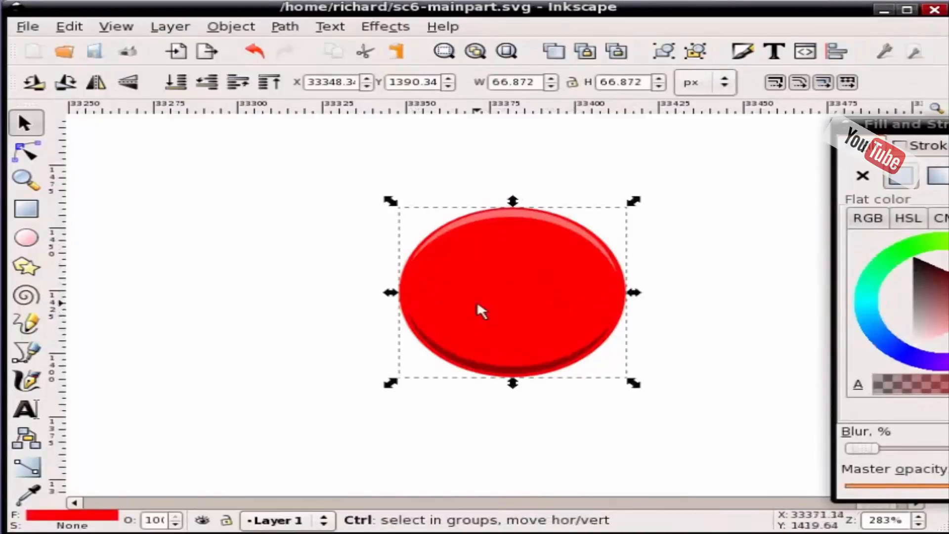
{"action": "key", "text": "ctrl+d"}
{"action": "left_click_drag", "start_coordinate": [906, 303], "coordinate": [913, 257]}
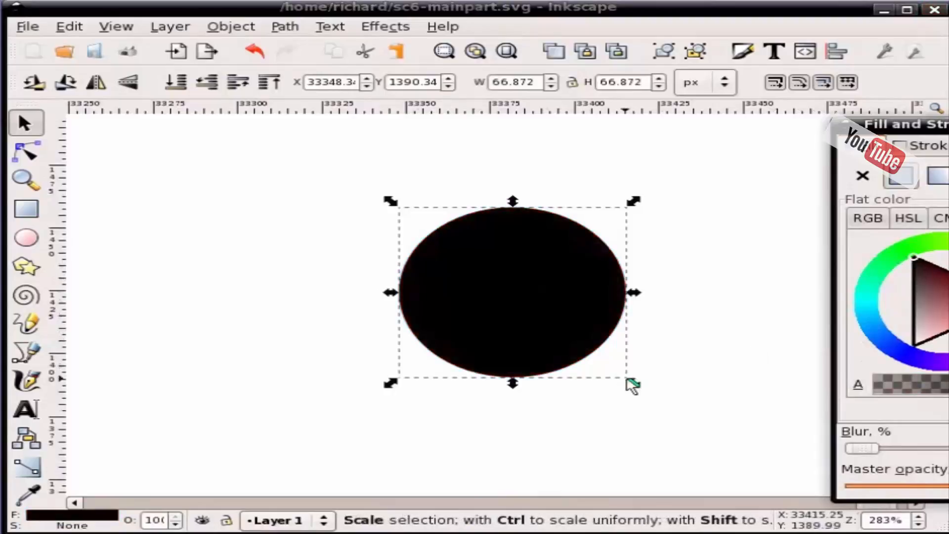
{"action": "left_click_drag", "start_coordinate": [512, 387], "coordinate": [516, 437]}
{"action": "left_click_drag", "start_coordinate": [516, 441], "coordinate": [513, 447]}
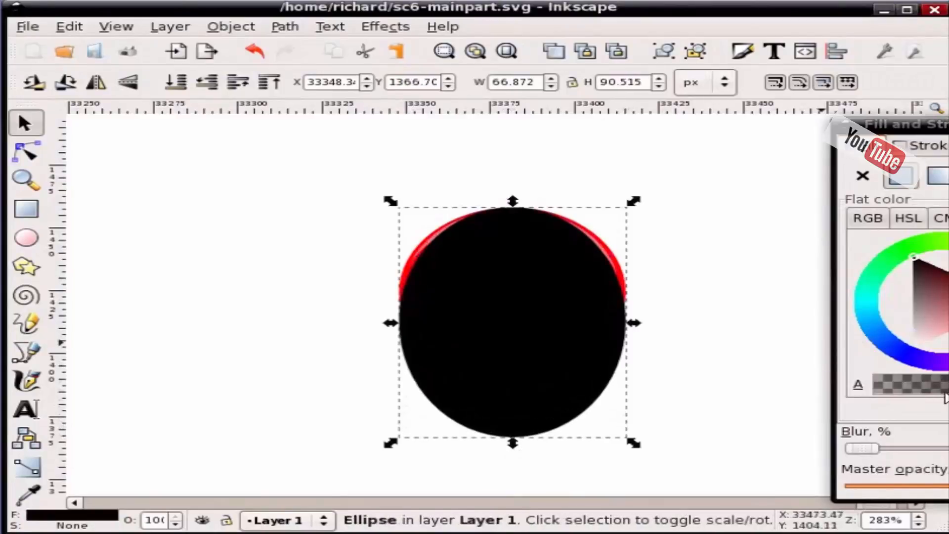
Set the blur of the stretched black ellipse to 6%.
{"action": "left_click", "coordinate": [944, 486]}
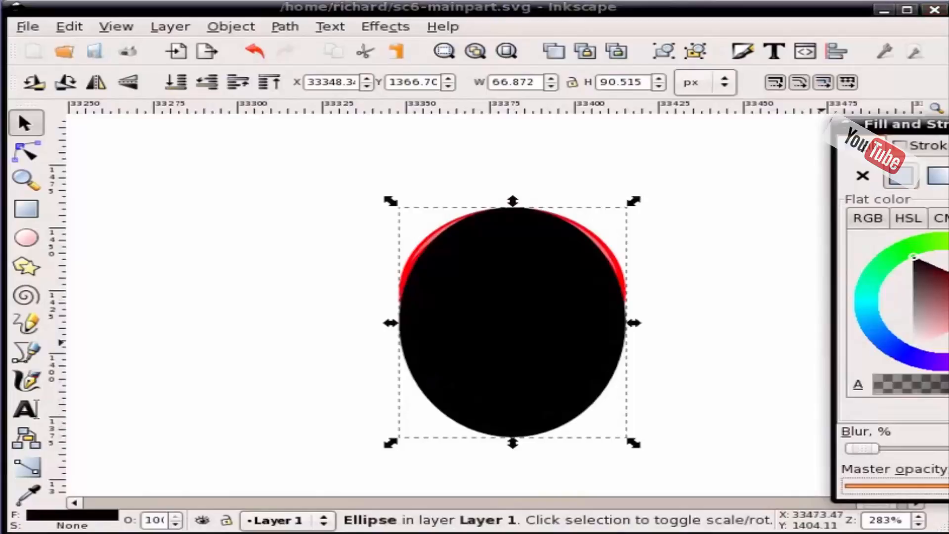
{"action": "left_click_drag", "start_coordinate": [946, 125], "coordinate": [761, 96]}
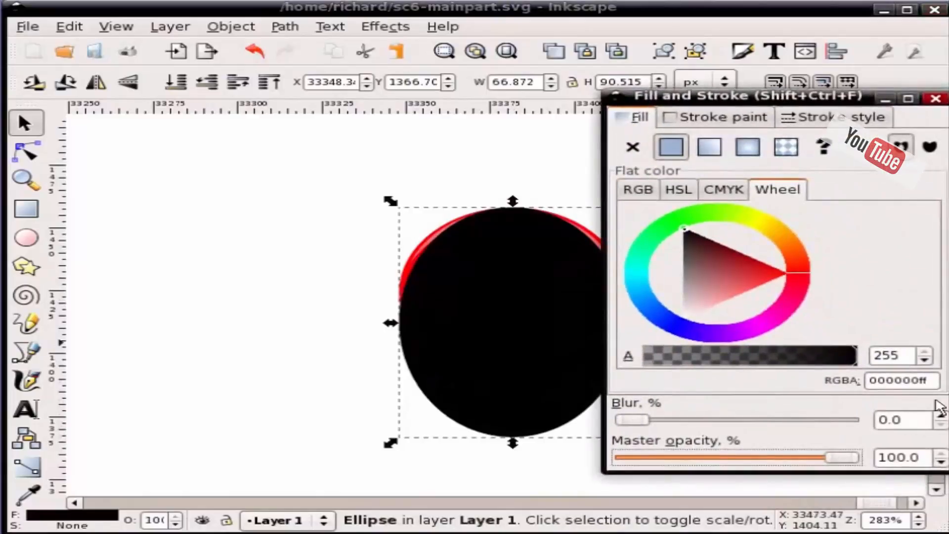
{"action": "left_click", "coordinate": [940, 417]}
{"action": "left_click", "coordinate": [939, 417]}
{"action": "left_click", "coordinate": [940, 416]}
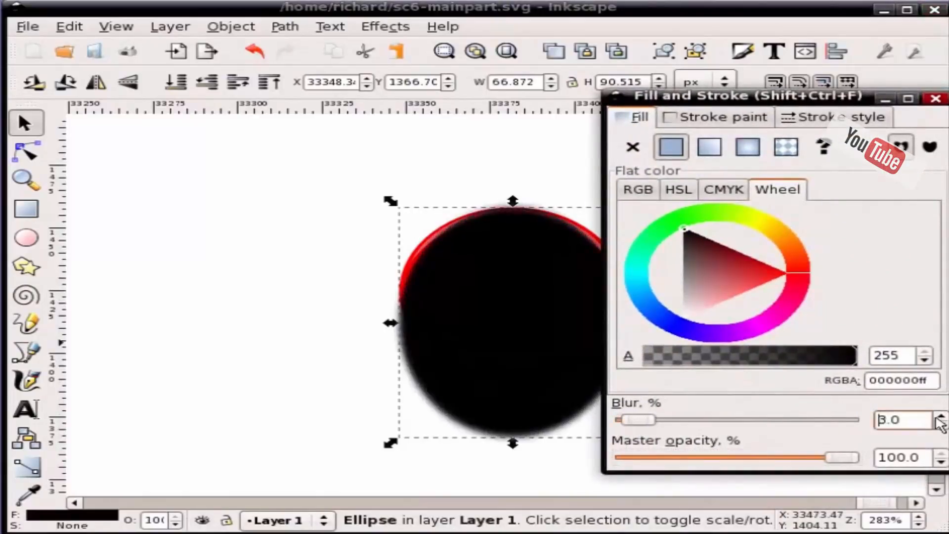
{"action": "left_click", "coordinate": [940, 416]}
{"action": "left_click", "coordinate": [940, 417]}
{"action": "left_click", "coordinate": [939, 416]}
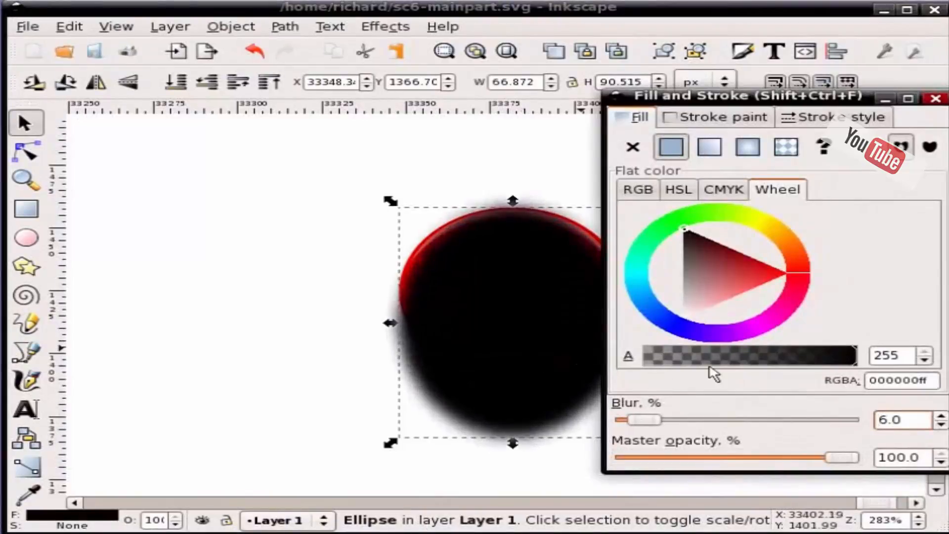
Set the blurred black ellipse's opacity to 84%, send it behind the red circle as a shadow, and deselect it.
{"action": "left_click_drag", "start_coordinate": [839, 459], "coordinate": [811, 464]}
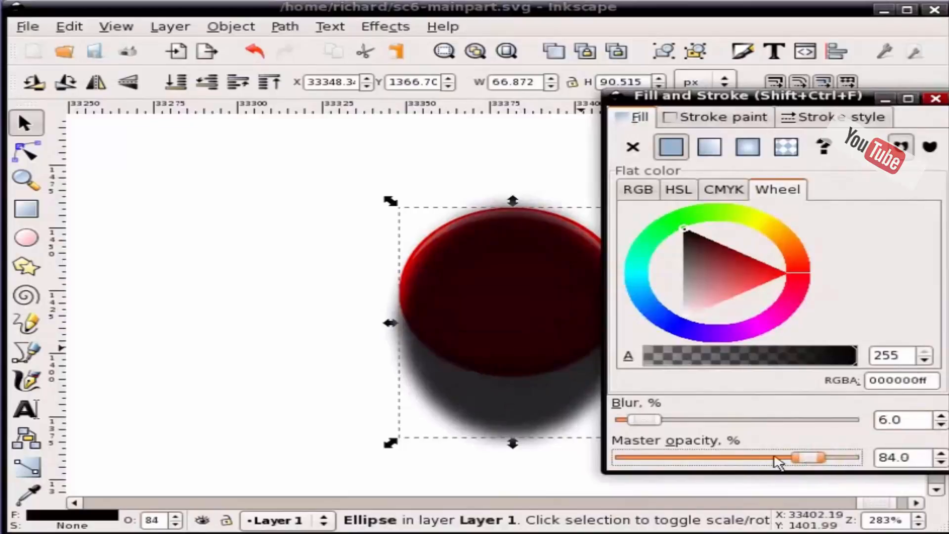
{"action": "left_click", "coordinate": [476, 408]}
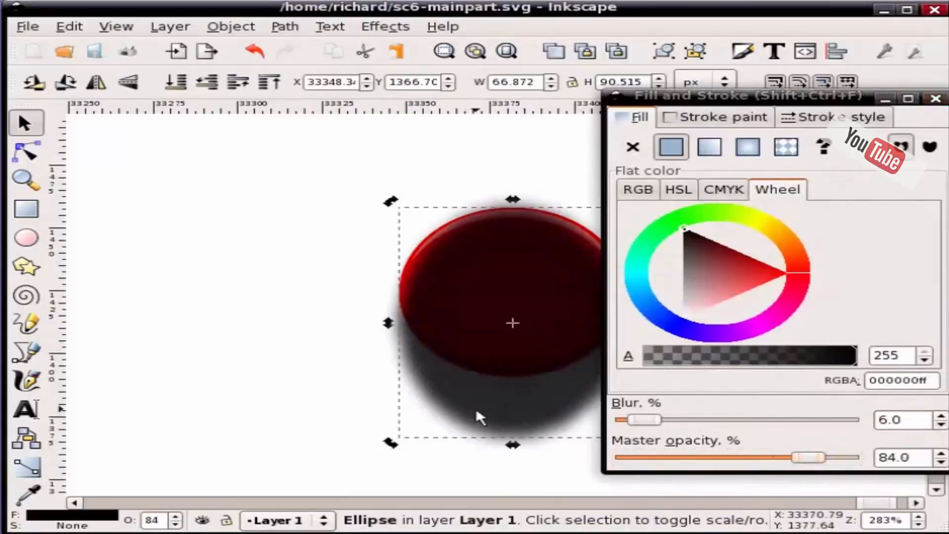
{"action": "left_click", "coordinate": [366, 348]}
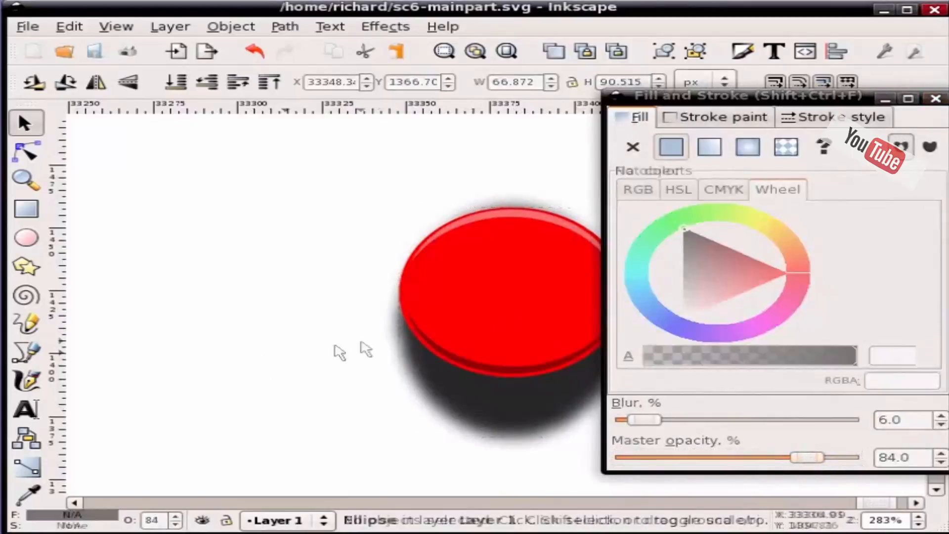
Select all the pin parts together, move them about 166 px right and 160 px down onto the frame's top edge, and deselect them.
{"action": "key", "text": "1"}
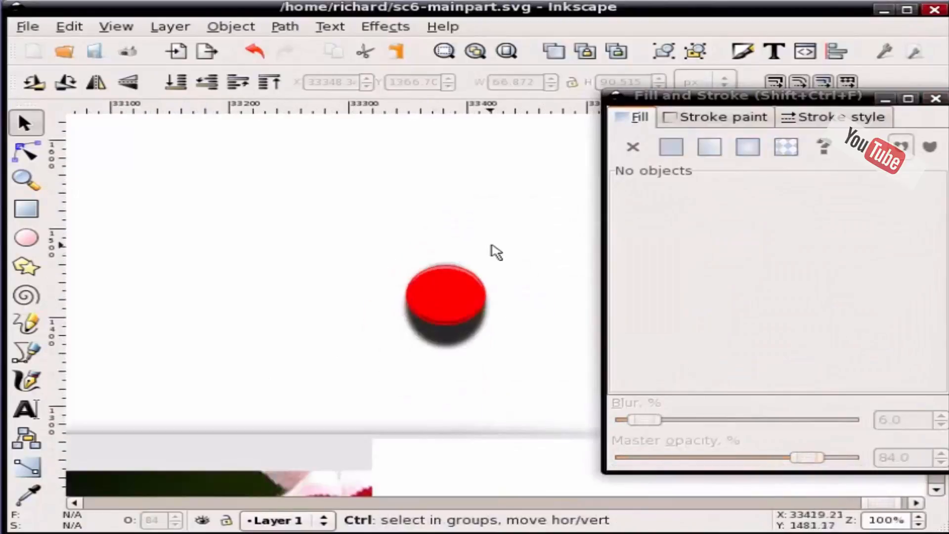
{"action": "left_click_drag", "start_coordinate": [658, 101], "coordinate": [948, 131]}
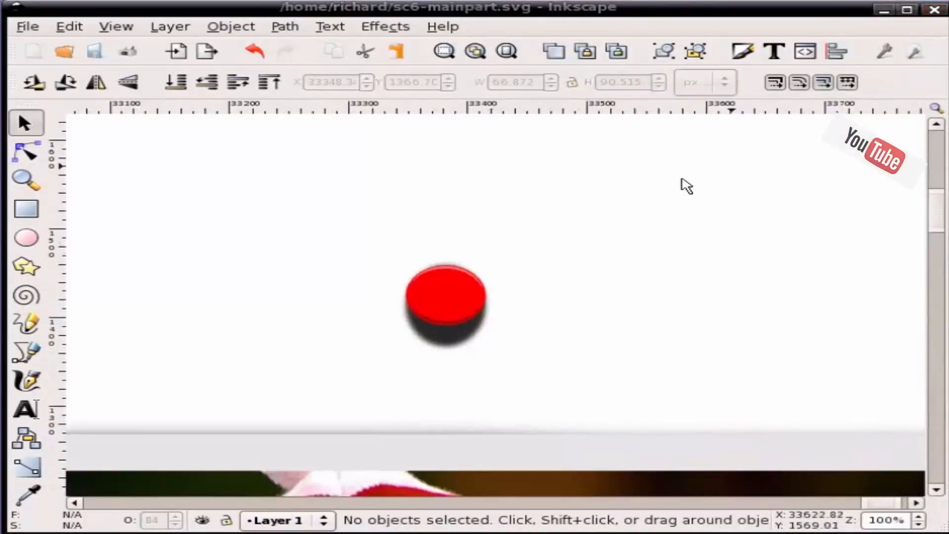
{"action": "scroll", "coordinate": [686, 186], "scroll_direction": "down", "scroll_amount": 5}
{"action": "left_click_drag", "start_coordinate": [598, 252], "coordinate": [348, 153]}
{"action": "left_click_drag", "start_coordinate": [452, 186], "coordinate": [652, 334]}
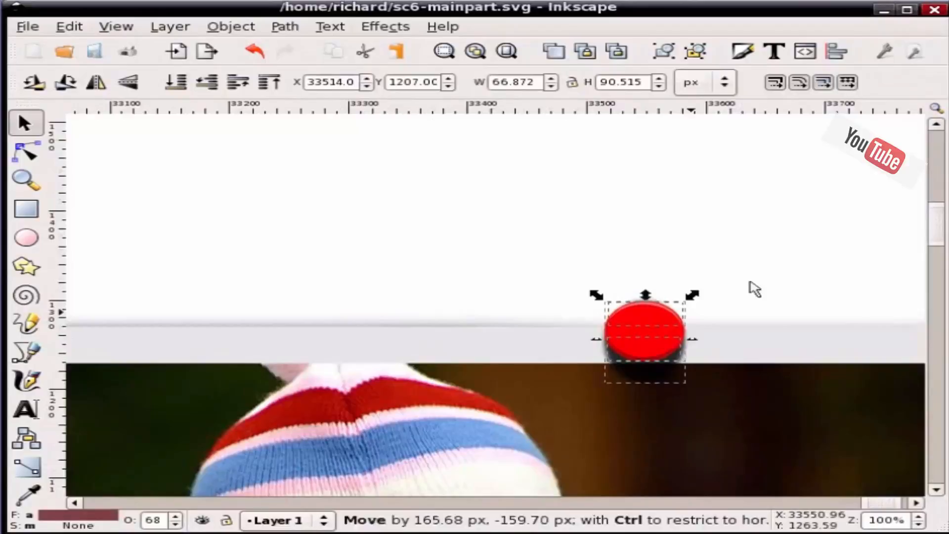
{"action": "left_click", "coordinate": [608, 235]}
Select the whole pinned picture, fit the view to it, and deselect everything to examine the finished composition.
{"action": "scroll", "coordinate": [565, 223], "scroll_direction": "down", "scroll_amount": 4}
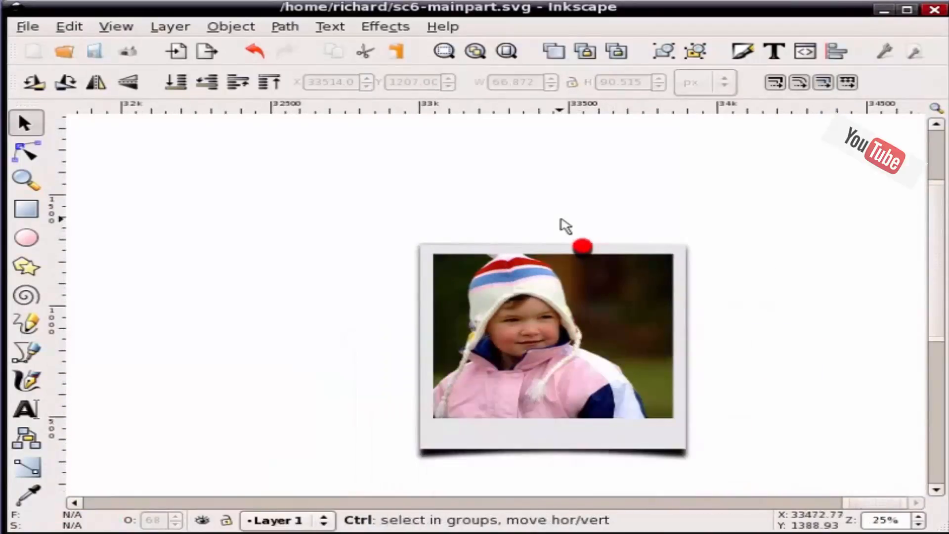
{"action": "left_click_drag", "start_coordinate": [779, 485], "coordinate": [359, 221]}
{"action": "key", "text": "3"}
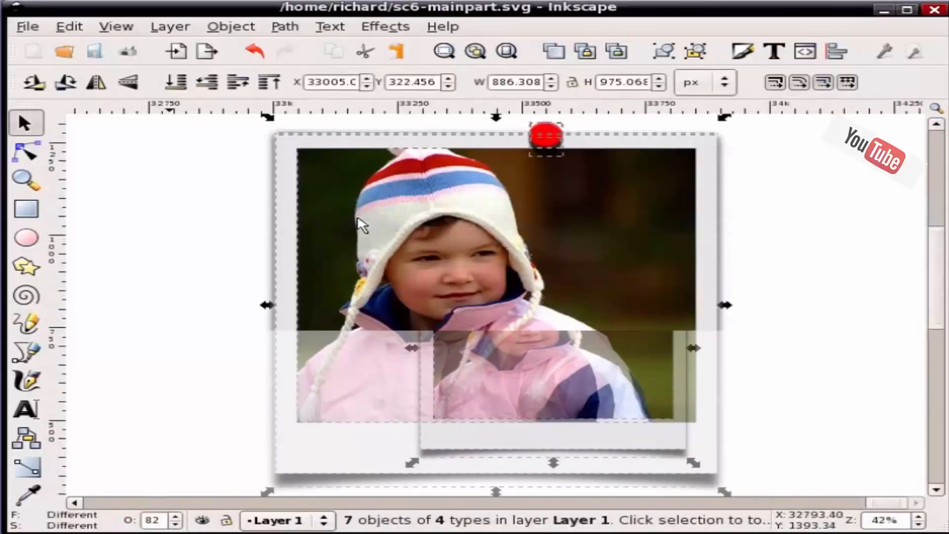
{"action": "left_click", "coordinate": [830, 286]}
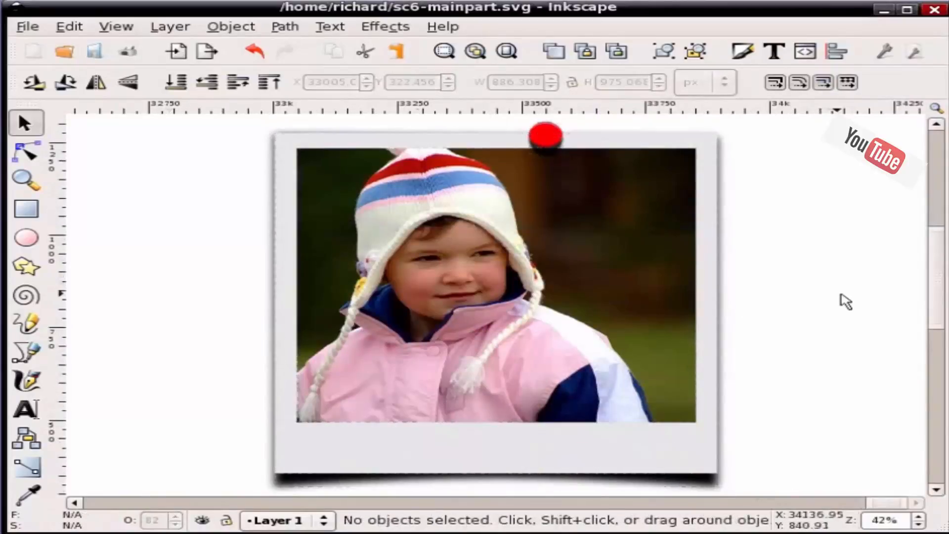